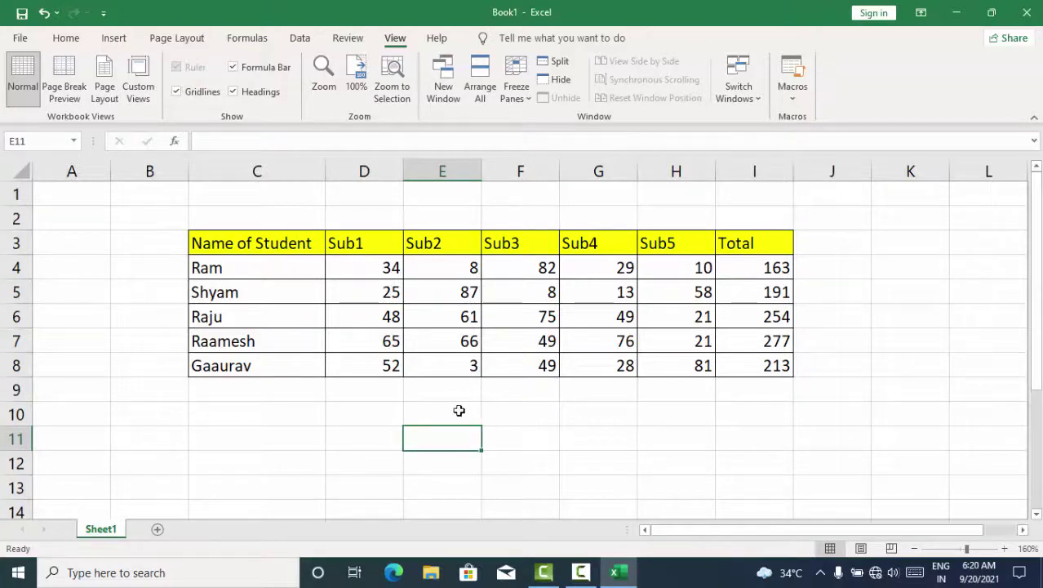
# - Add a blank Sheet2 and zoom in three levels so the cells appear larger
pyautogui.click(158, 531)
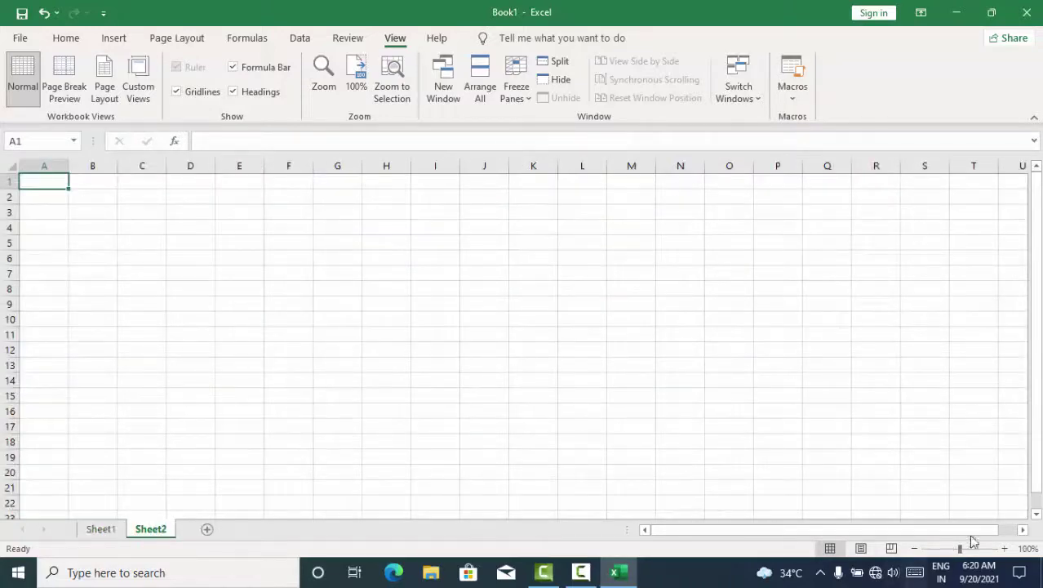
pyautogui.click(1005, 548)
pyautogui.click(1005, 549)
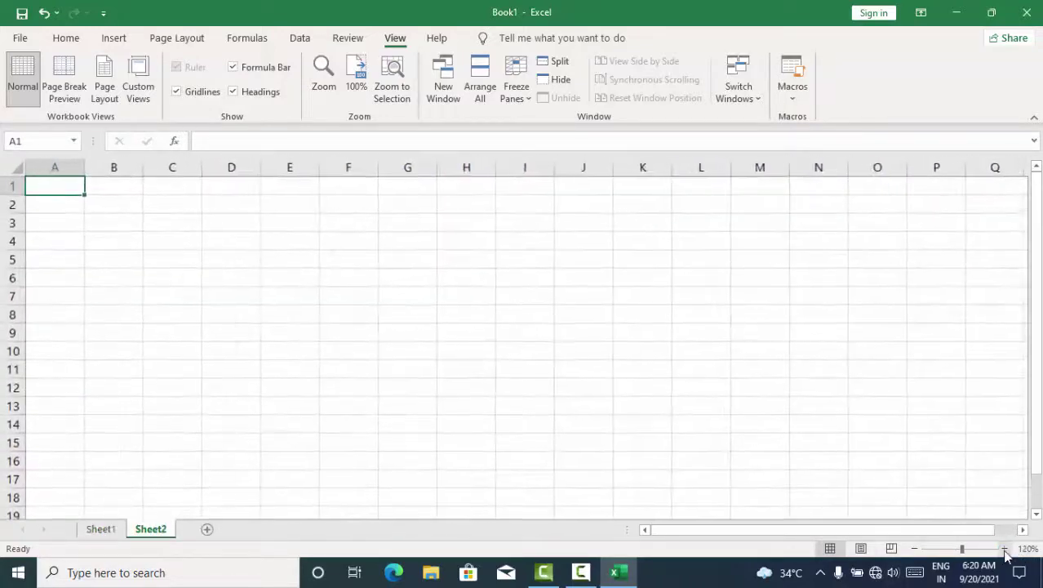
pyautogui.click(1005, 549)
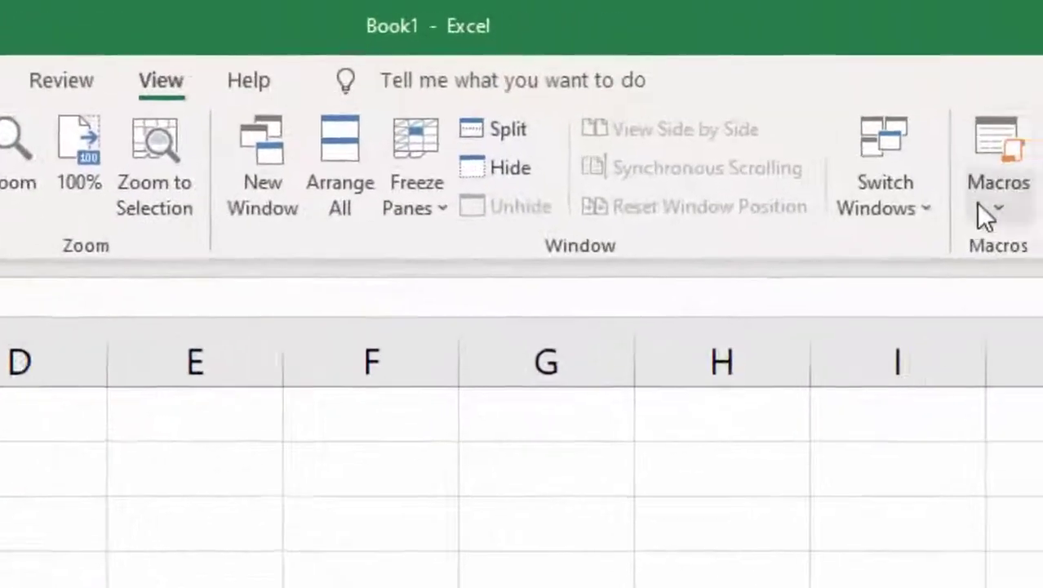
# - Start recording a new macro, Macro1, stored in This Workbook
pyautogui.click(796, 220)
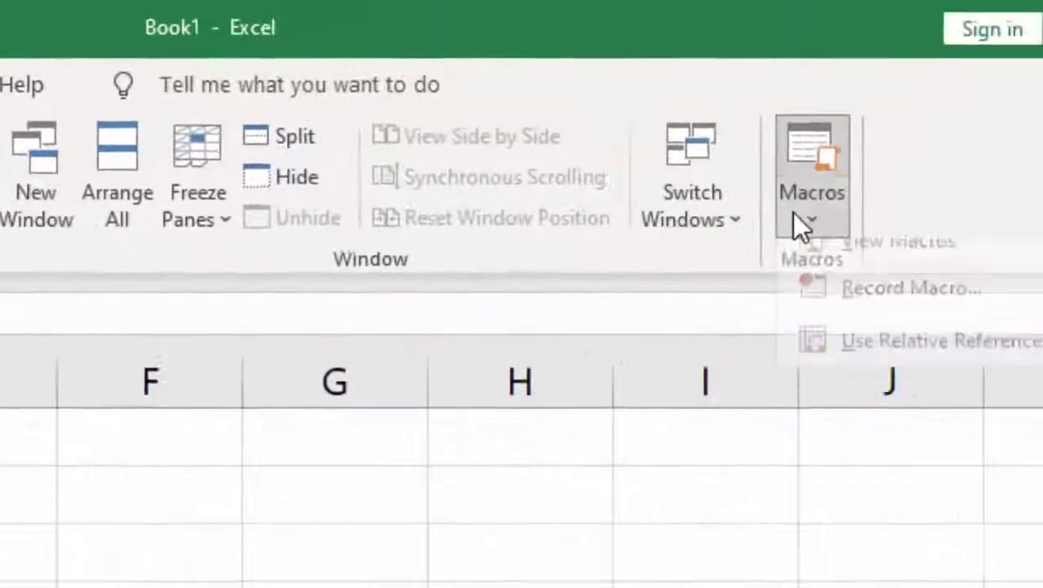
pyautogui.click(810, 288)
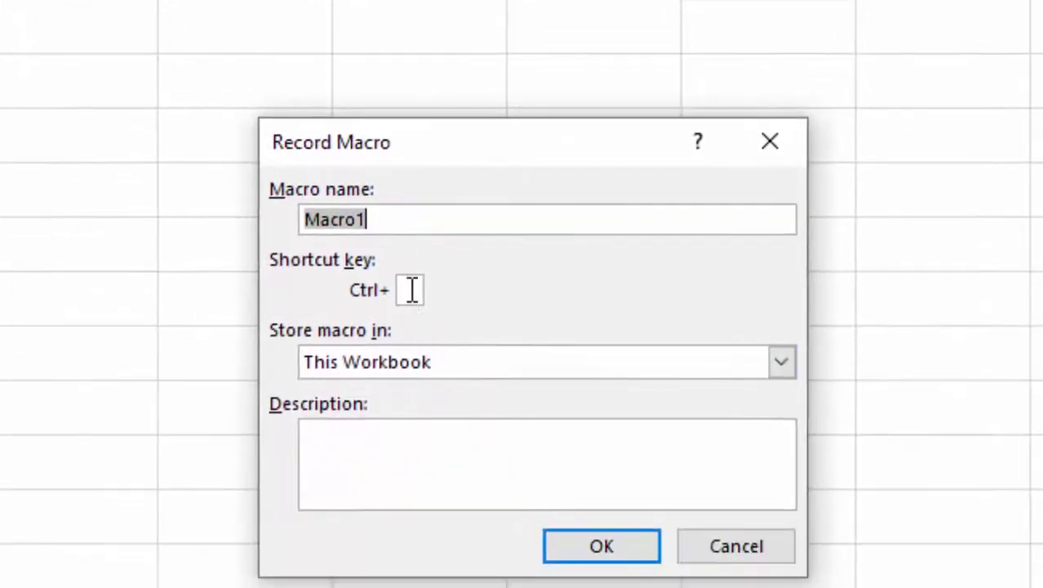
pyautogui.click(600, 547)
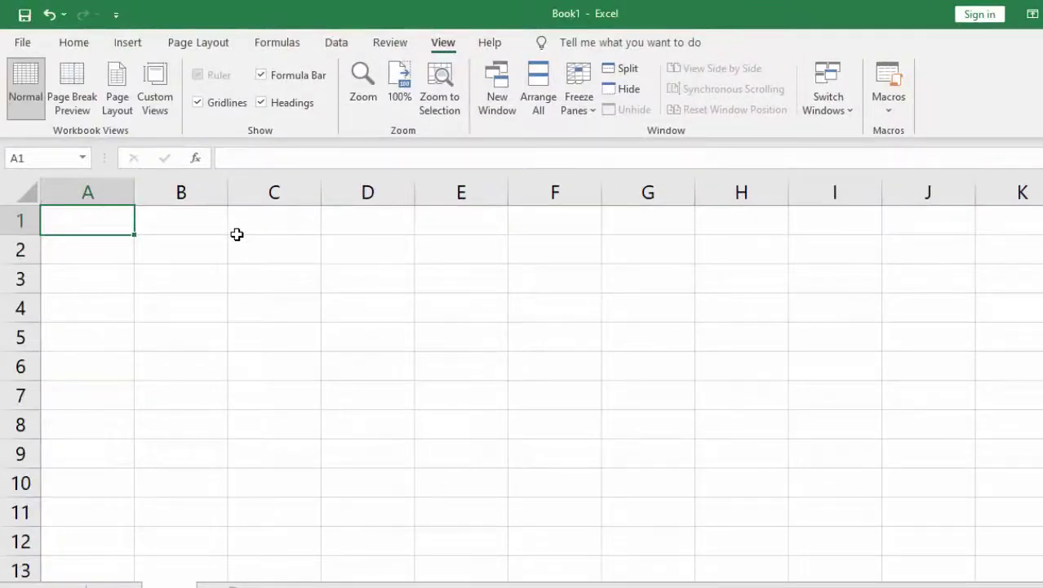
# - Enter 'Name of Student', Sub1 and Sub2 in A1:C1, then fill the Sub series to Sub5 in F1
pyautogui.write('M')
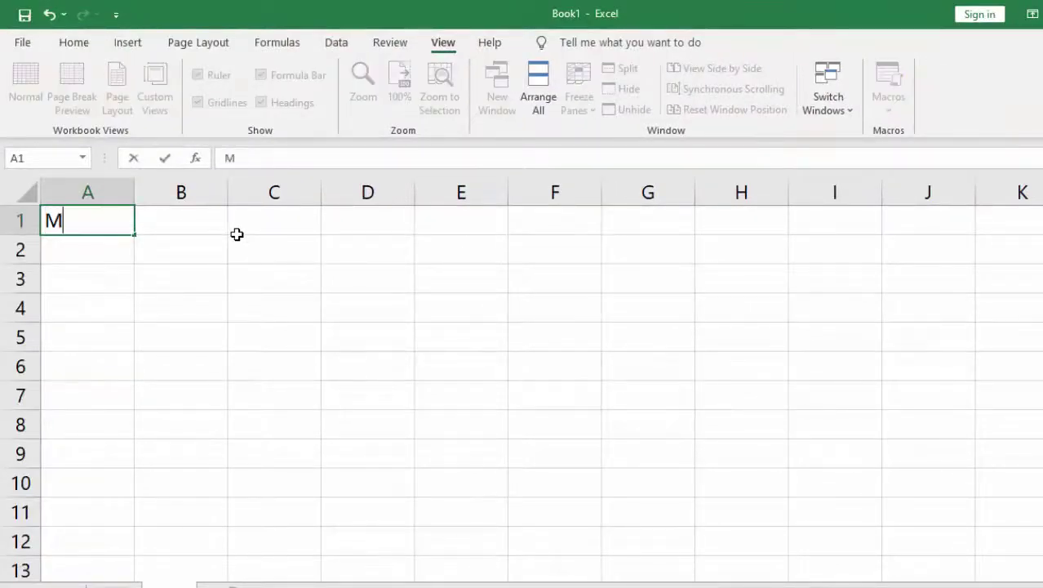
pyautogui.write('ame of S')
pyautogui.write('tudent')
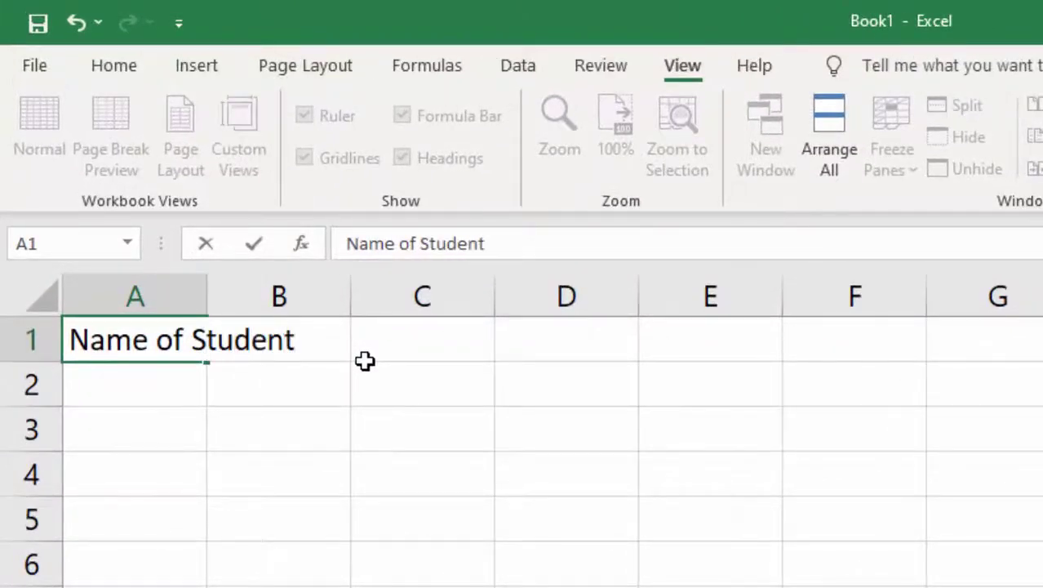
pyautogui.press('Tab')
pyautogui.write('Sub')
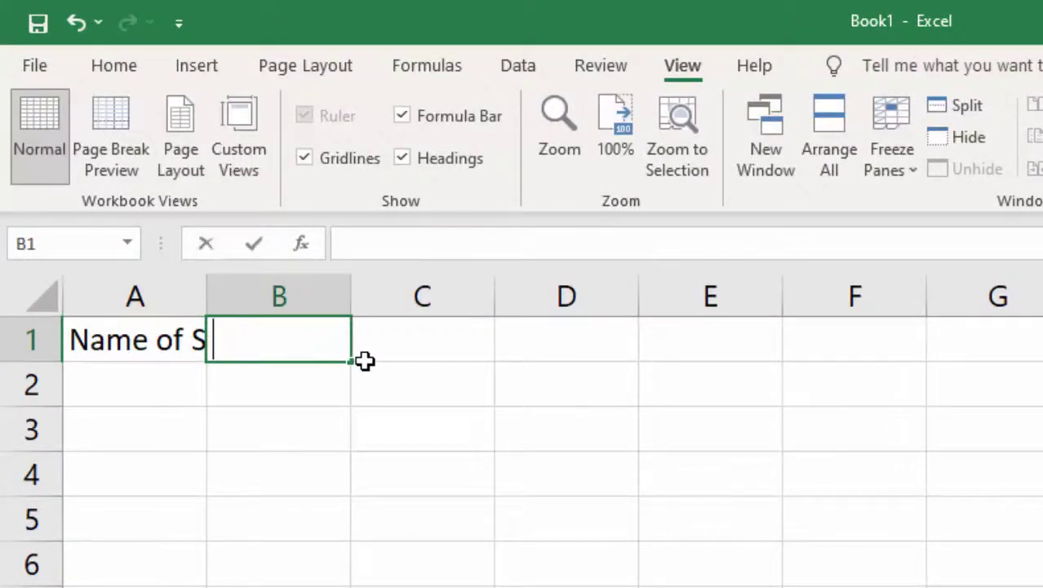
pyautogui.write('1')
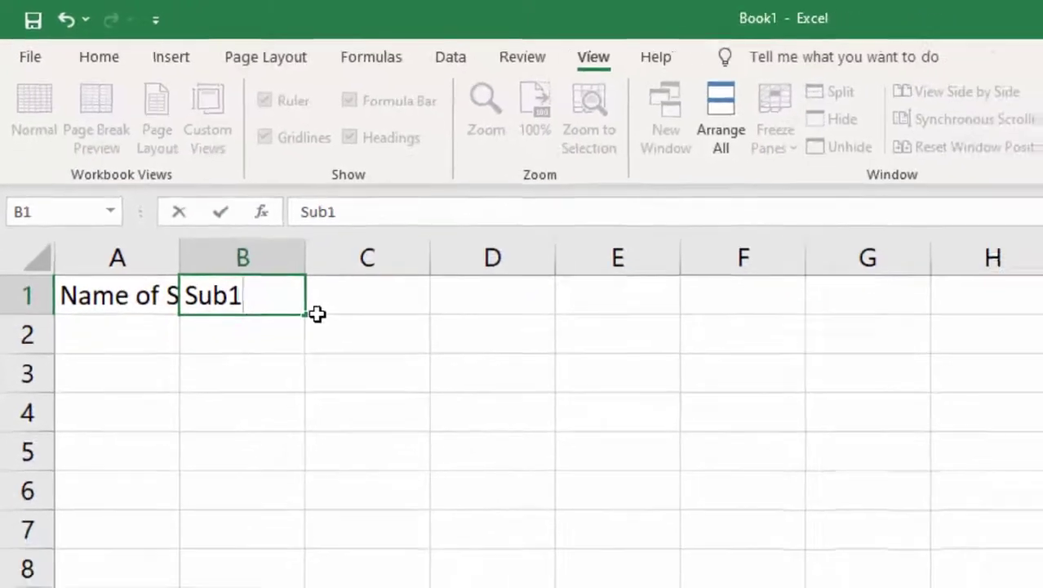
pyautogui.press('Tab')
pyautogui.write('S')
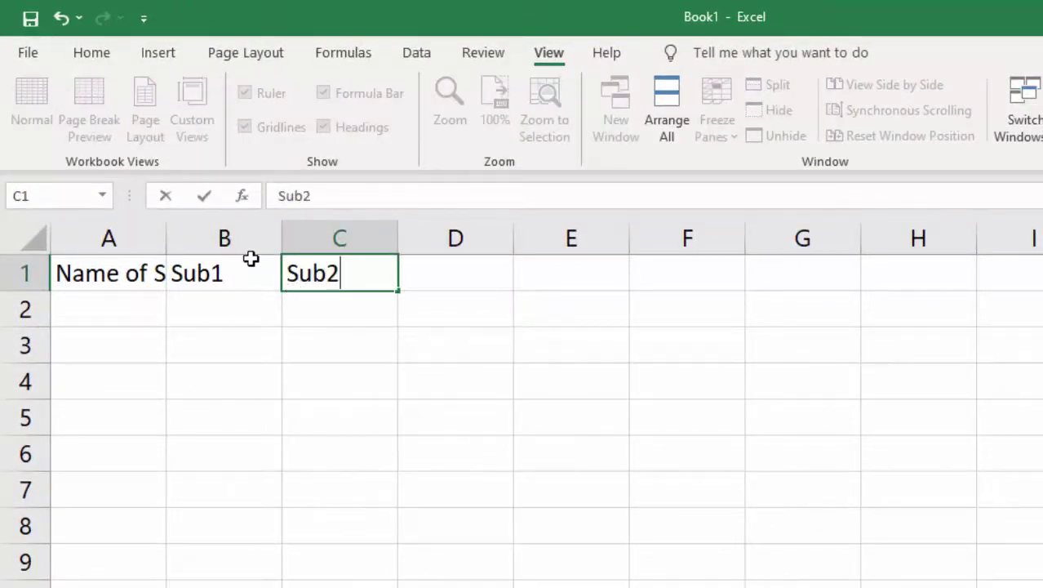
pyautogui.moveTo(250, 258); pyautogui.dragTo(333, 275)
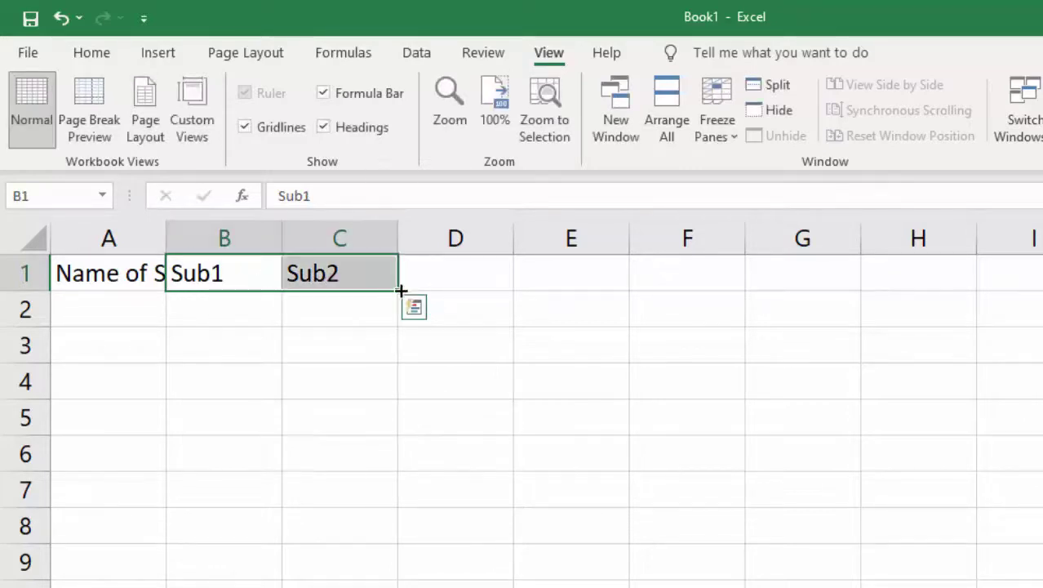
pyautogui.moveTo(403, 289); pyautogui.dragTo(723, 296)
# - Add the Total header in G1 and Average in H1
pyautogui.click(779, 270)
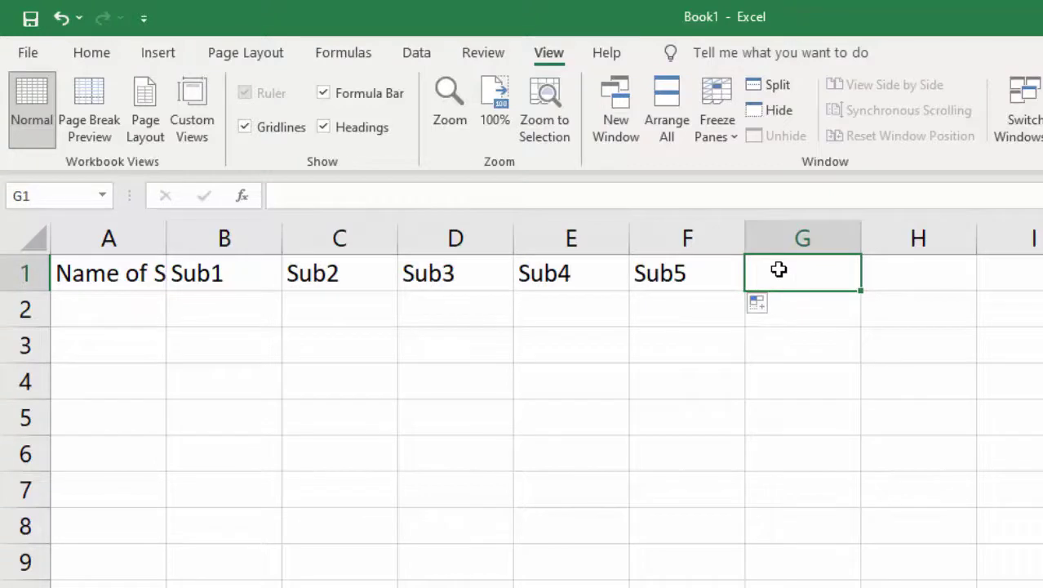
pyautogui.write('Total')
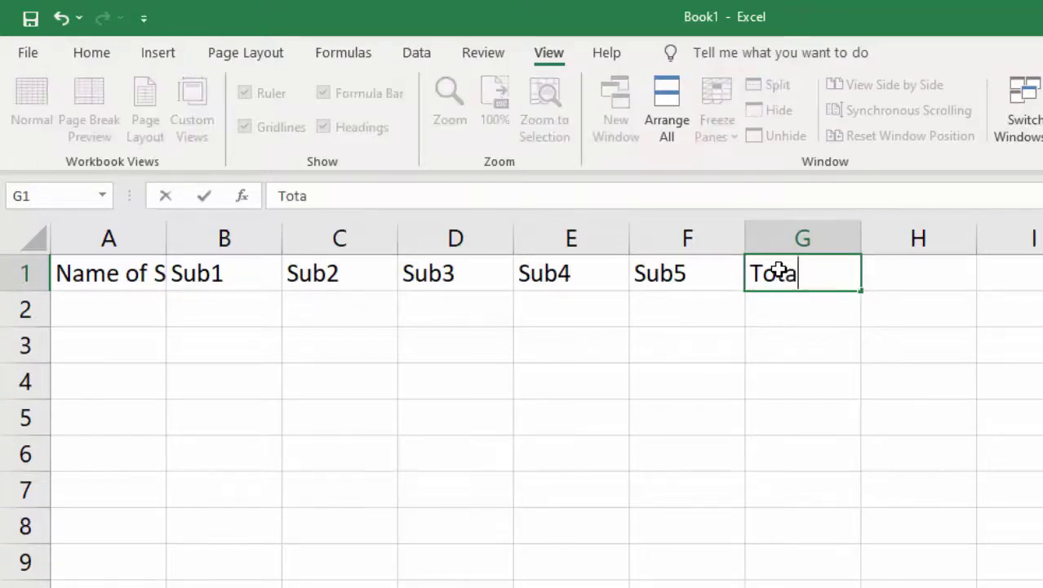
pyautogui.click(883, 269)
pyautogui.write('Average')
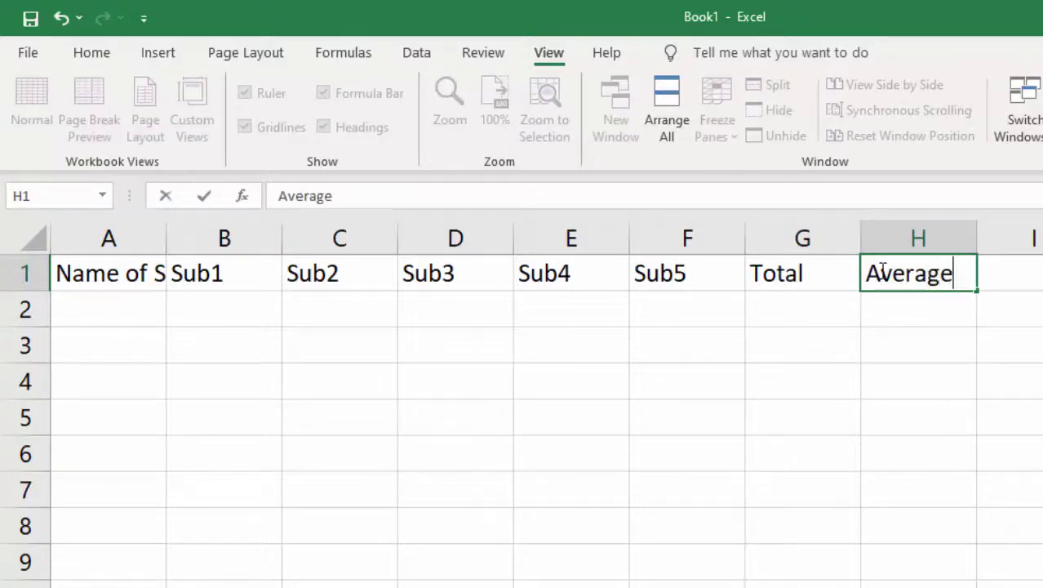
# - Autofit column A and enter Ram, Shyam, Raju, Gaurav and Sonu in A2:A6
pyautogui.click(172, 237)
pyautogui.doubleClick(167, 238)
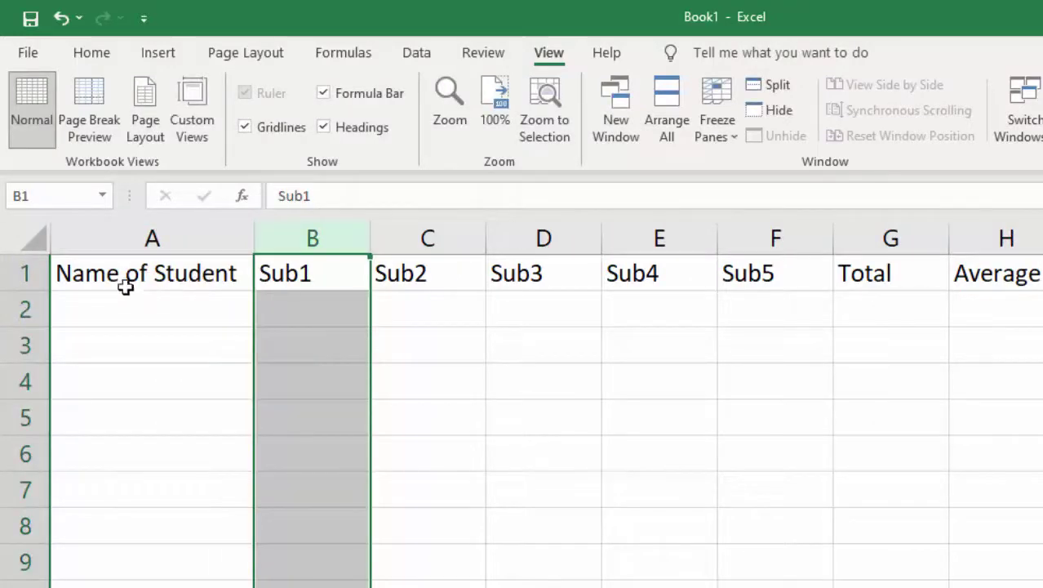
pyautogui.click(139, 302)
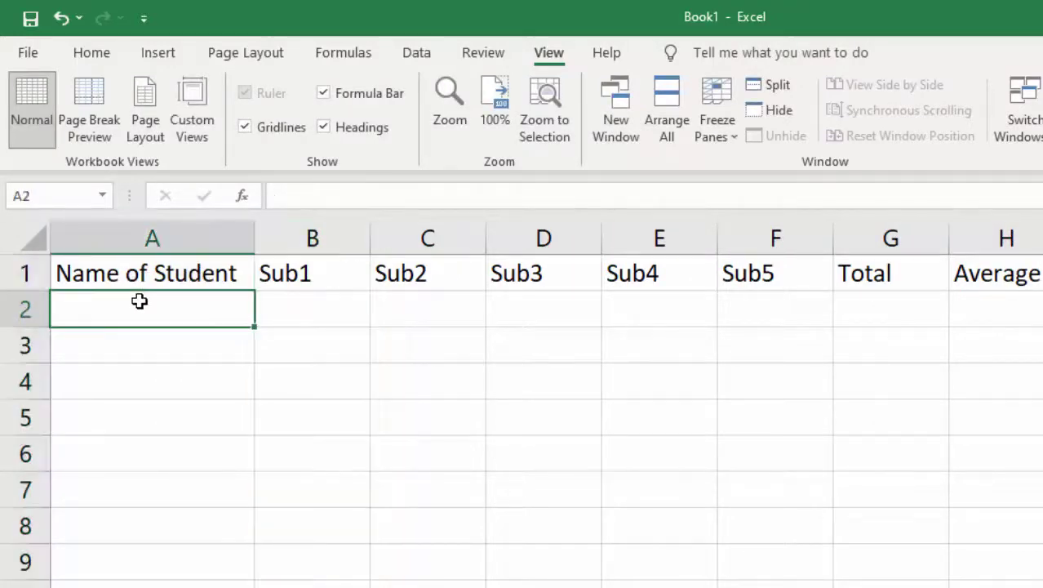
pyautogui.write('Ram')
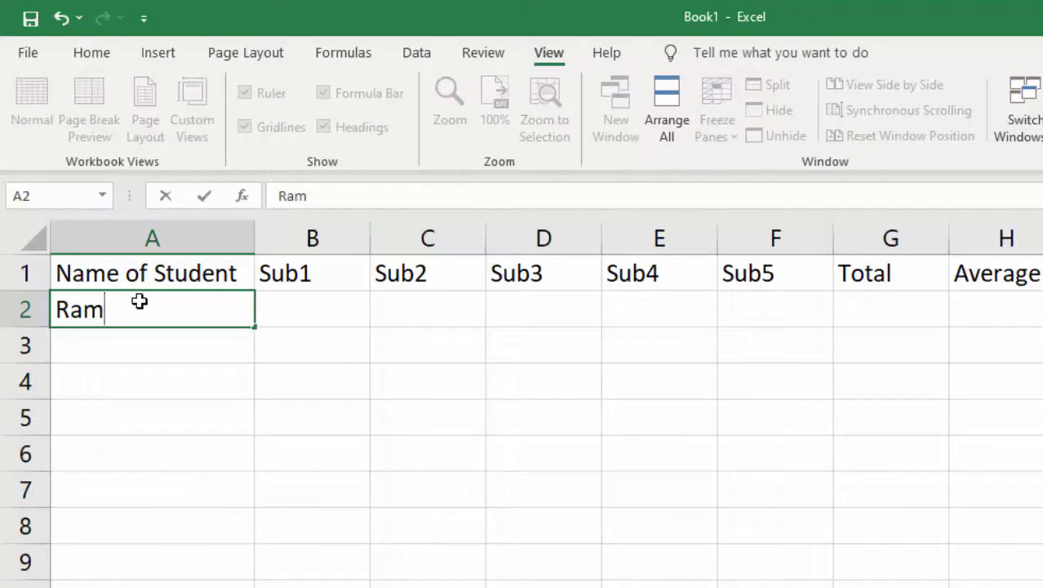
pyautogui.press('Return')
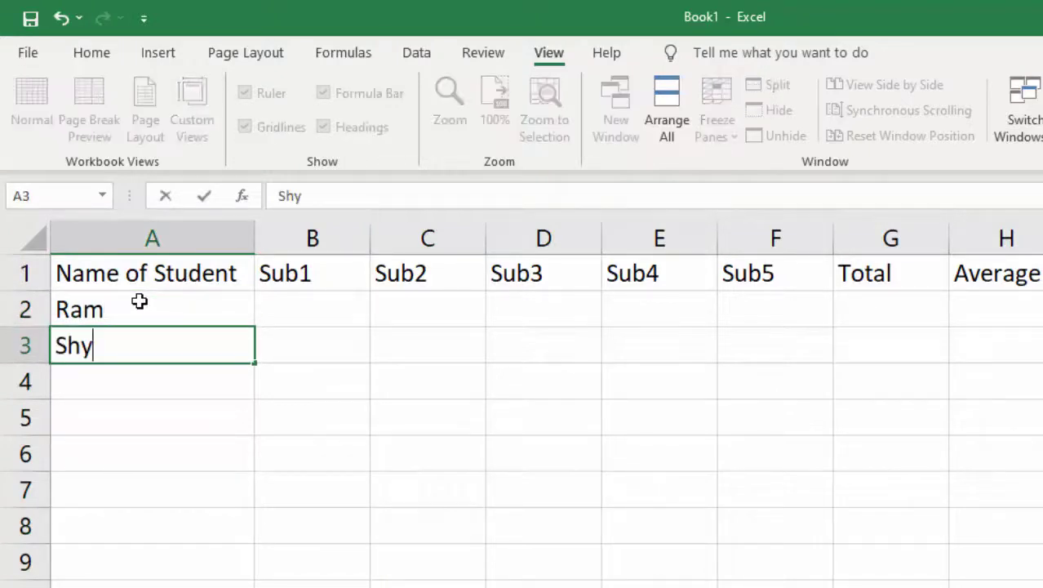
pyautogui.press('Return')
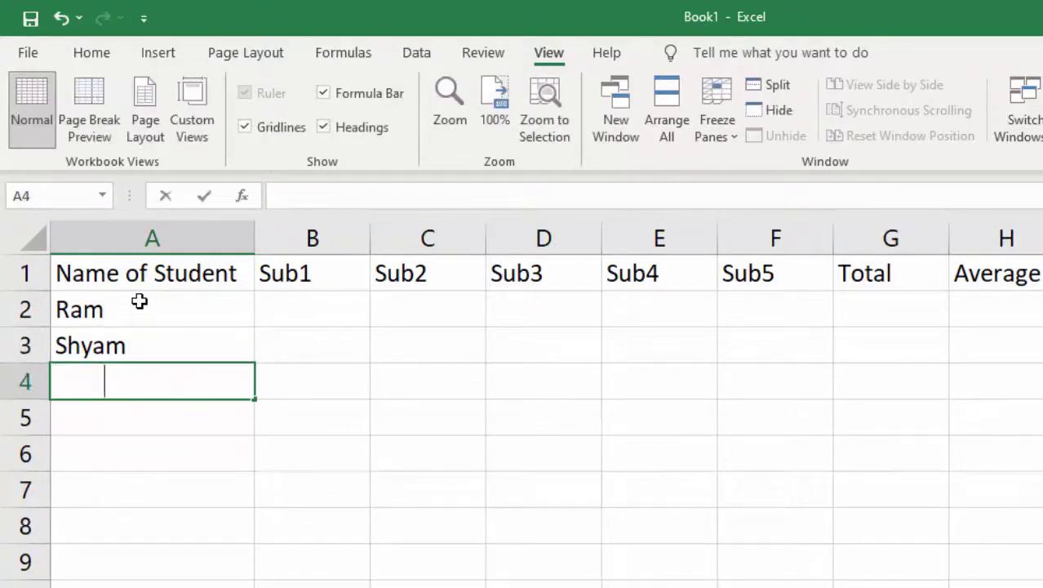
pyautogui.write('Raju')
pyautogui.press('Return')
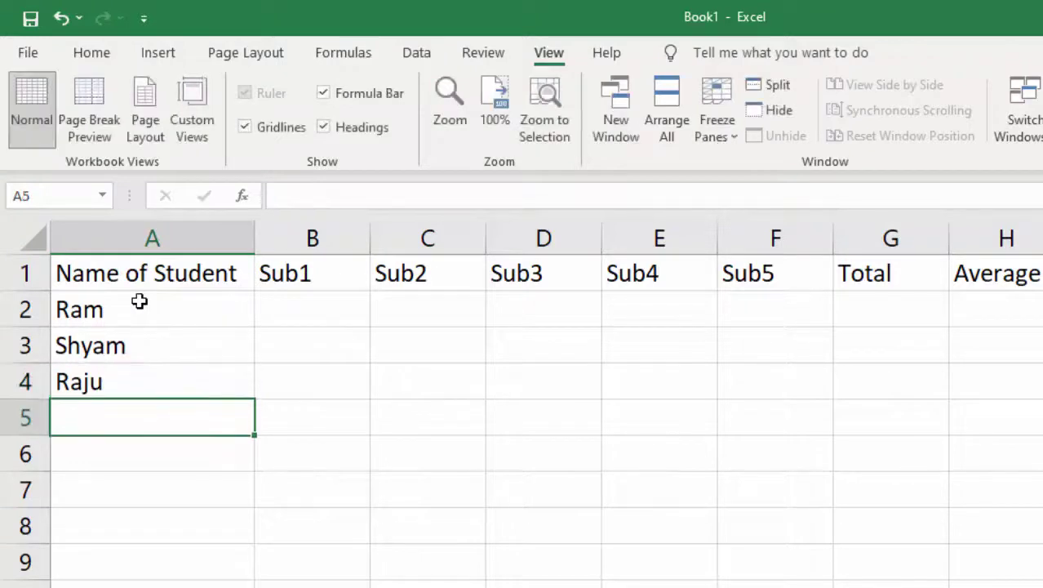
pyautogui.write('aurav')
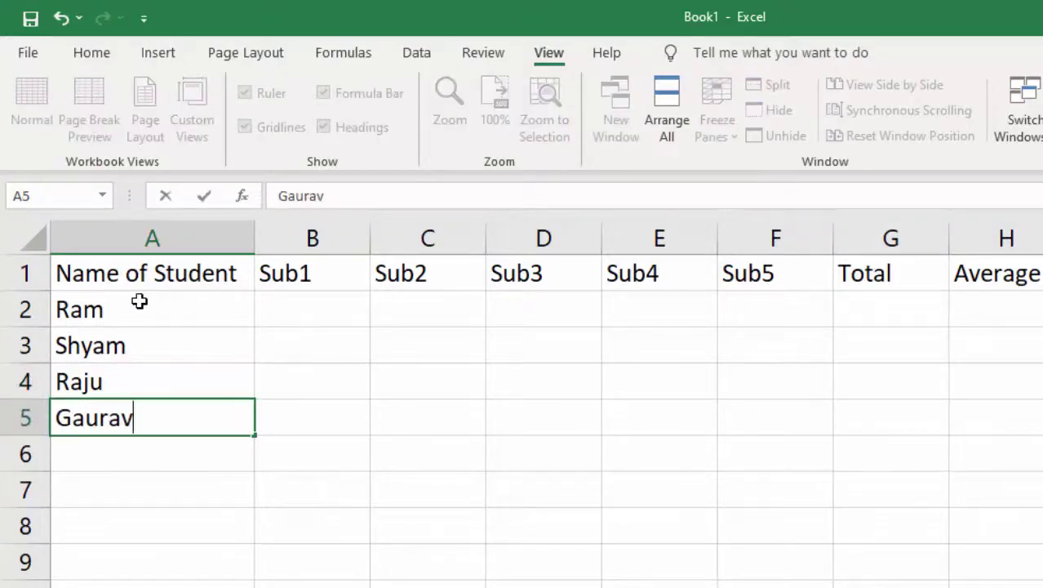
pyautogui.press('Return')
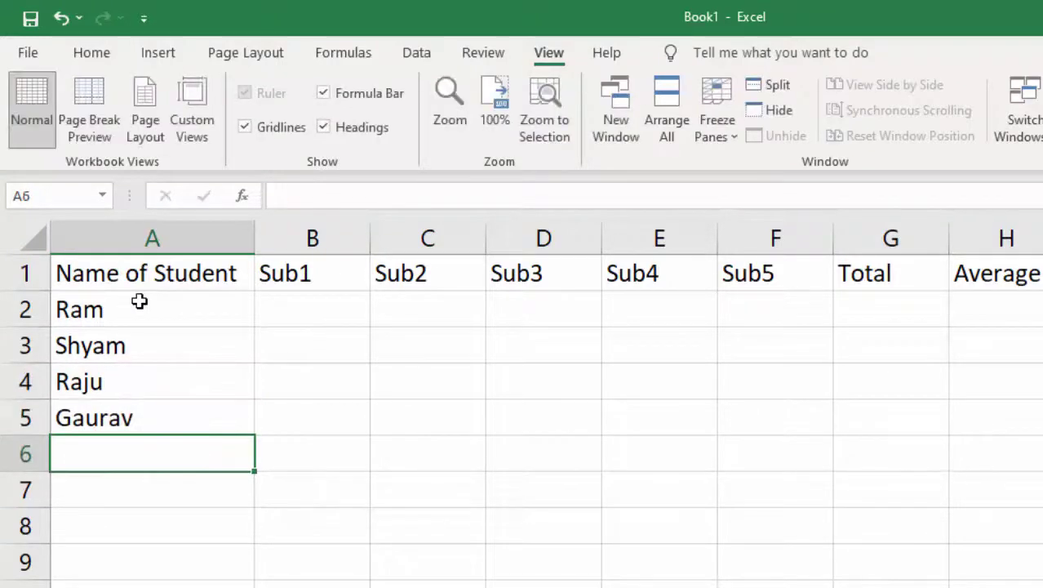
pyautogui.write('Sonu')
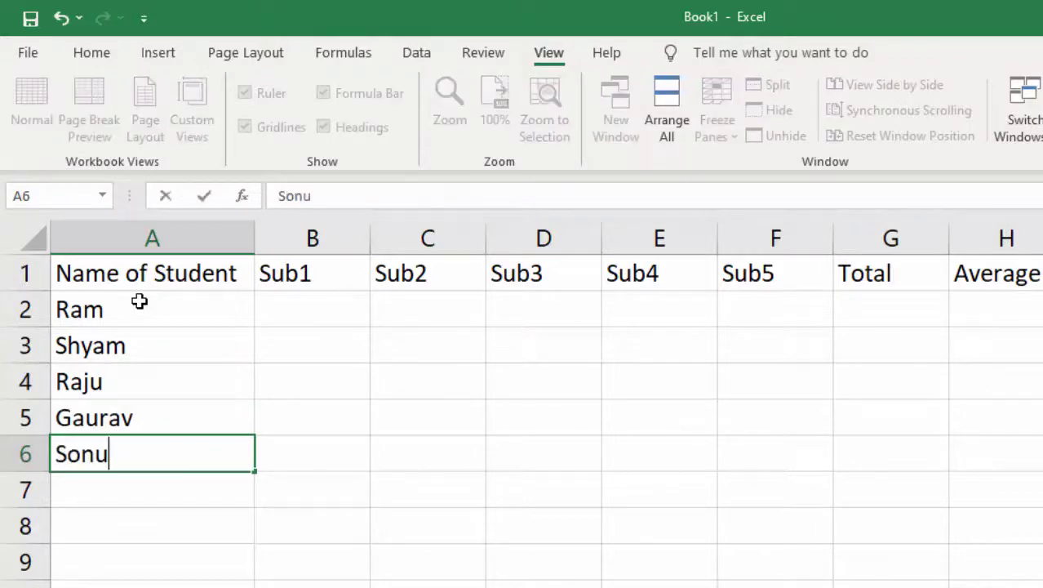
# - Enter =RANDBETWEEN(2,89) in B2 and fill it across to F2 and down to row 6
pyautogui.click(307, 308)
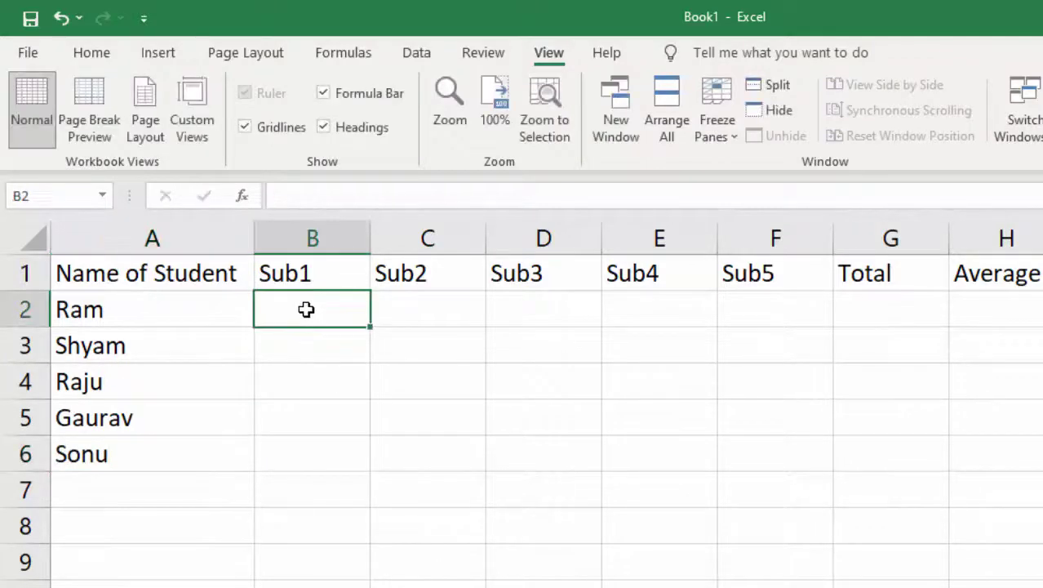
pyautogui.write('=ran')
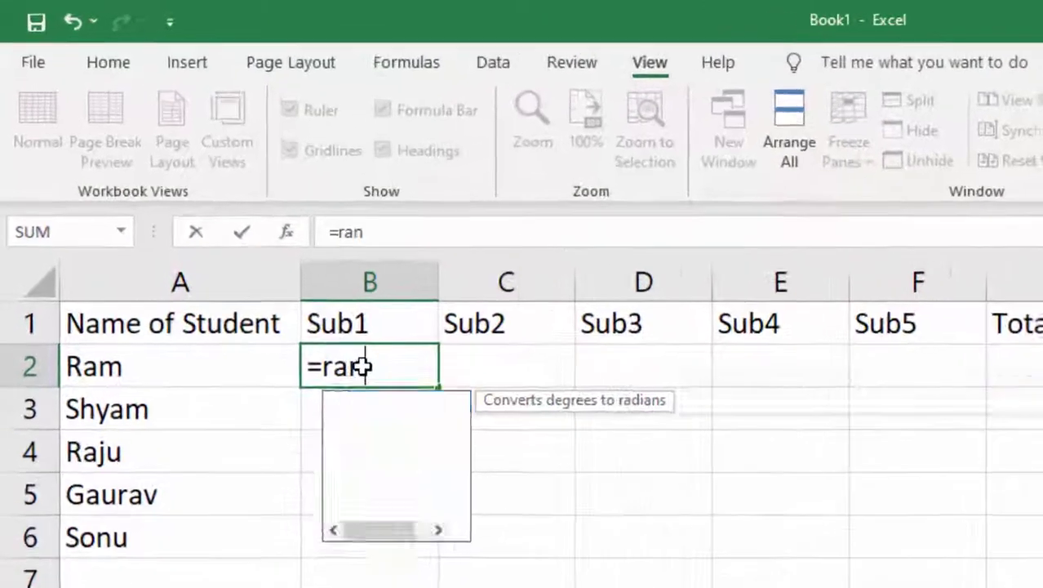
pyautogui.write('d')
pyautogui.press('Down')
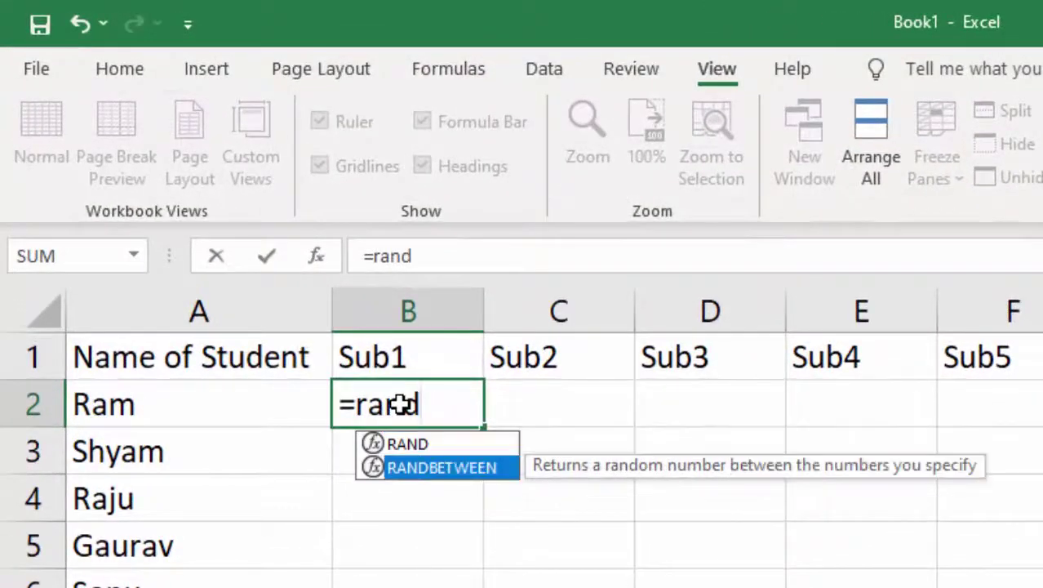
pyautogui.press('Tab')
pyautogui.write('2,89')
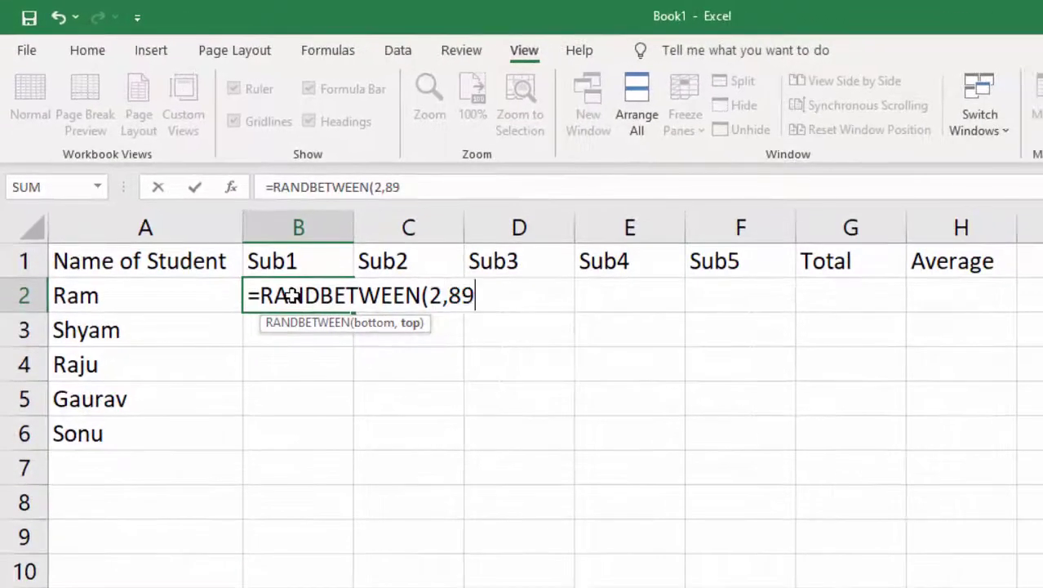
pyautogui.press('Return')
pyautogui.click(291, 296)
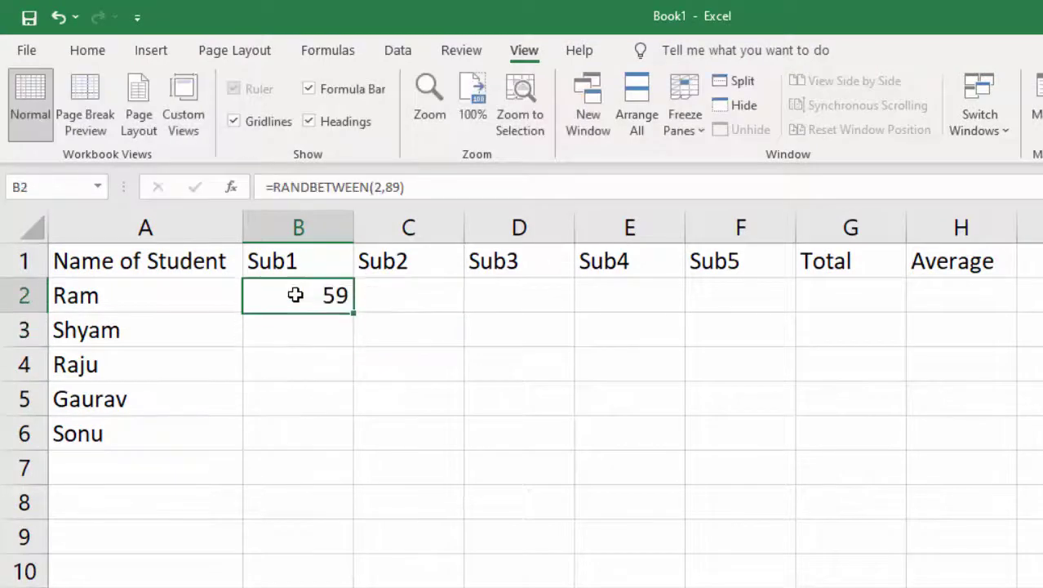
pyautogui.moveTo(354, 311); pyautogui.dragTo(787, 334)
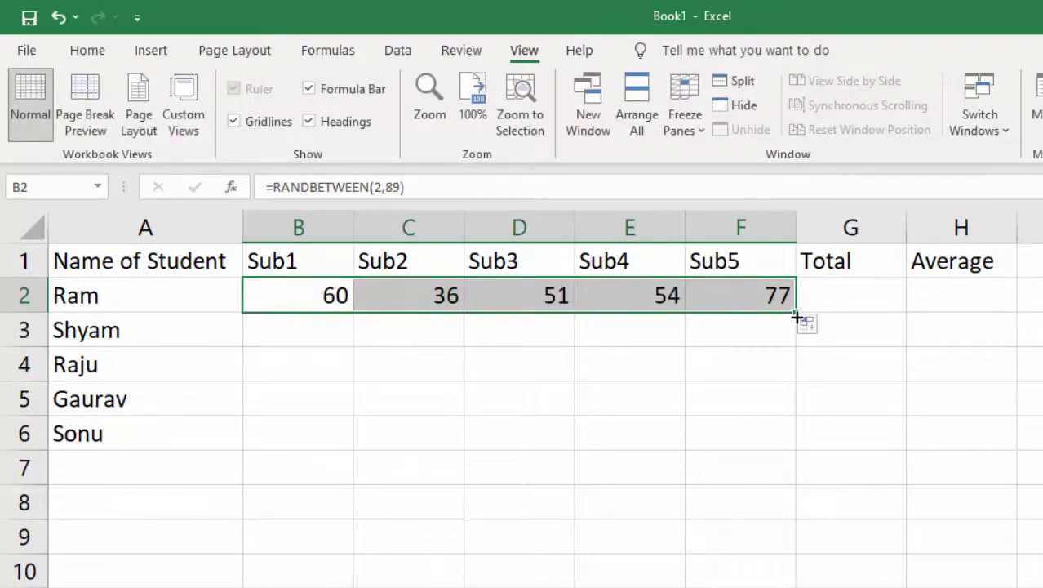
pyautogui.moveTo(797, 315); pyautogui.dragTo(759, 441)
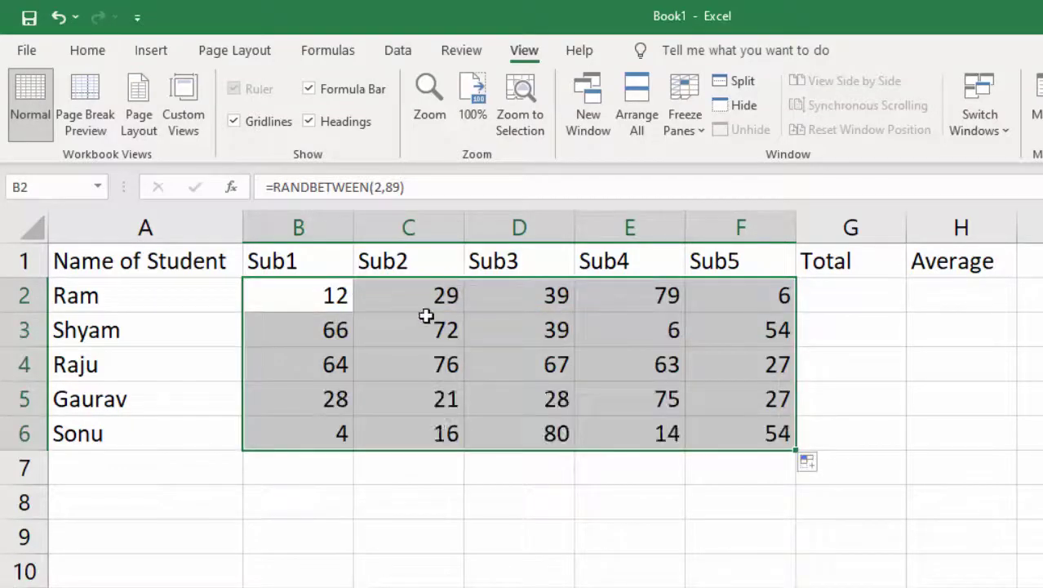
# - Copy B2:F6 and paste it back as values to fix the marks
pyautogui.rightClick(426, 316)
pyautogui.click(465, 239)
pyautogui.rightClick(404, 326)
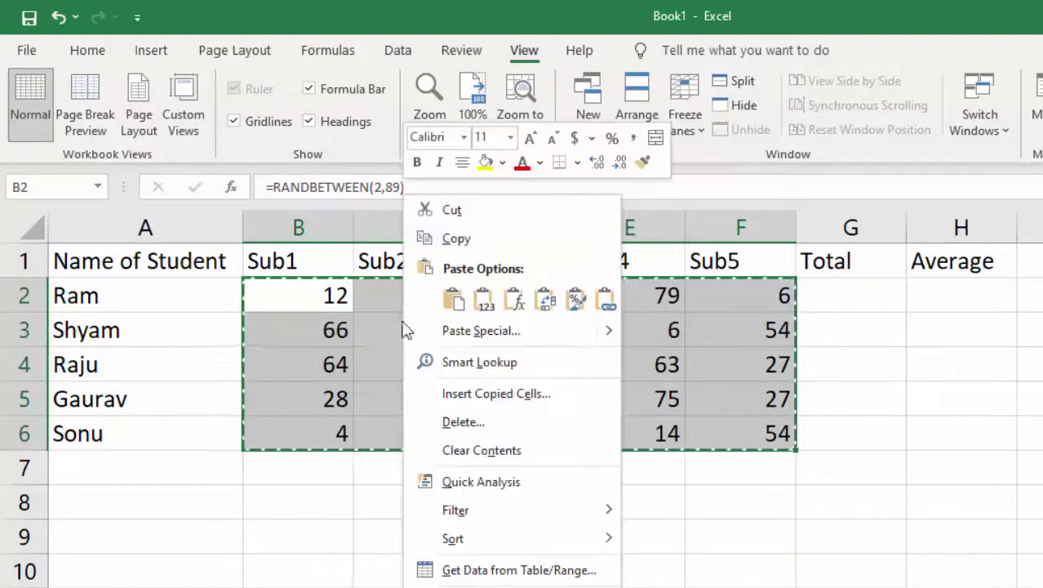
pyautogui.click(483, 301)
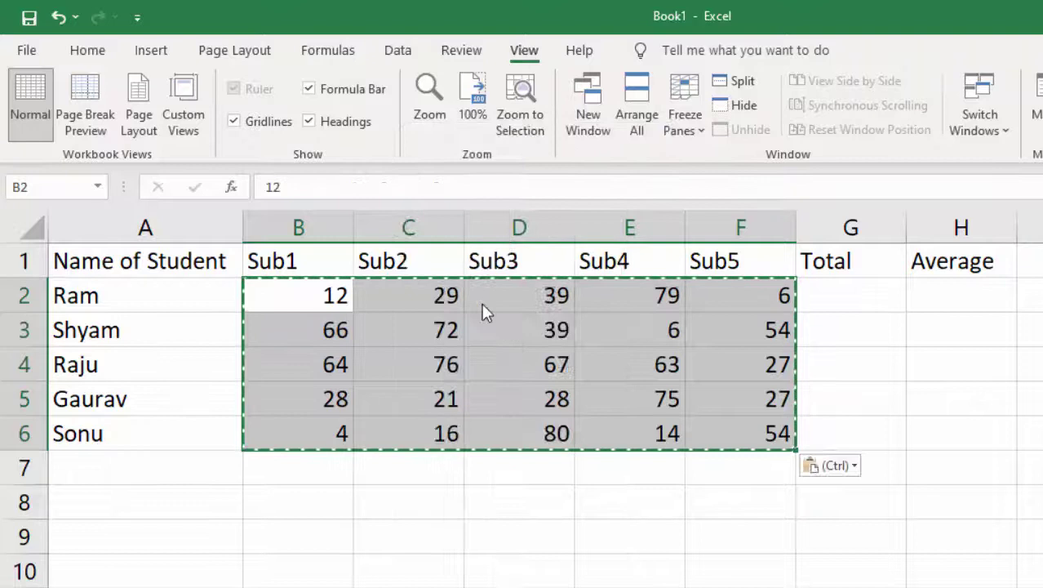
pyautogui.click(570, 497)
pyautogui.click(739, 473)
pyautogui.press('Escape')
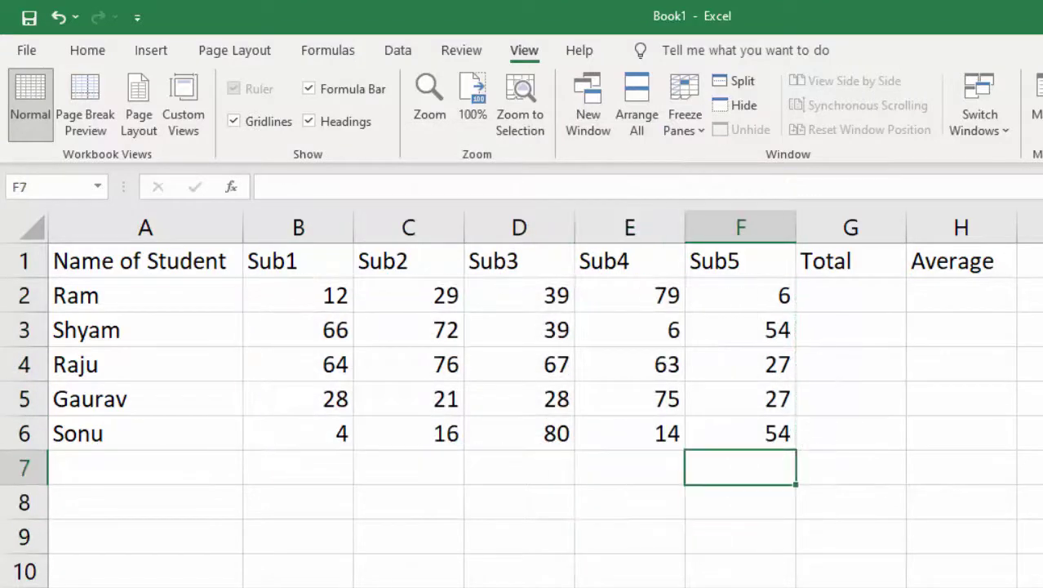
# - Enter =SUM(B2:F2) in G2 and fill it down to G6
pyautogui.click(849, 287)
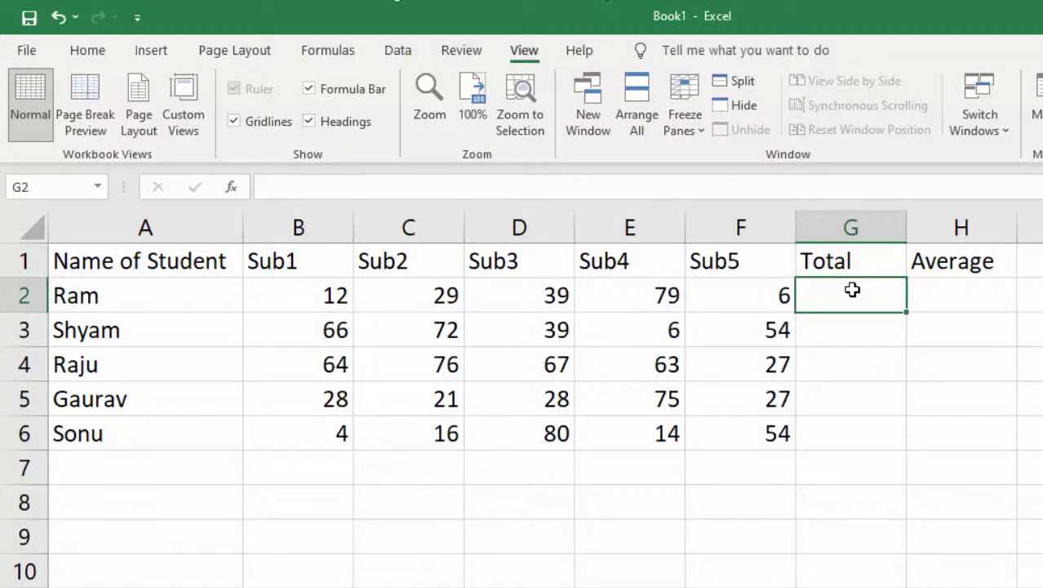
pyautogui.write('=su')
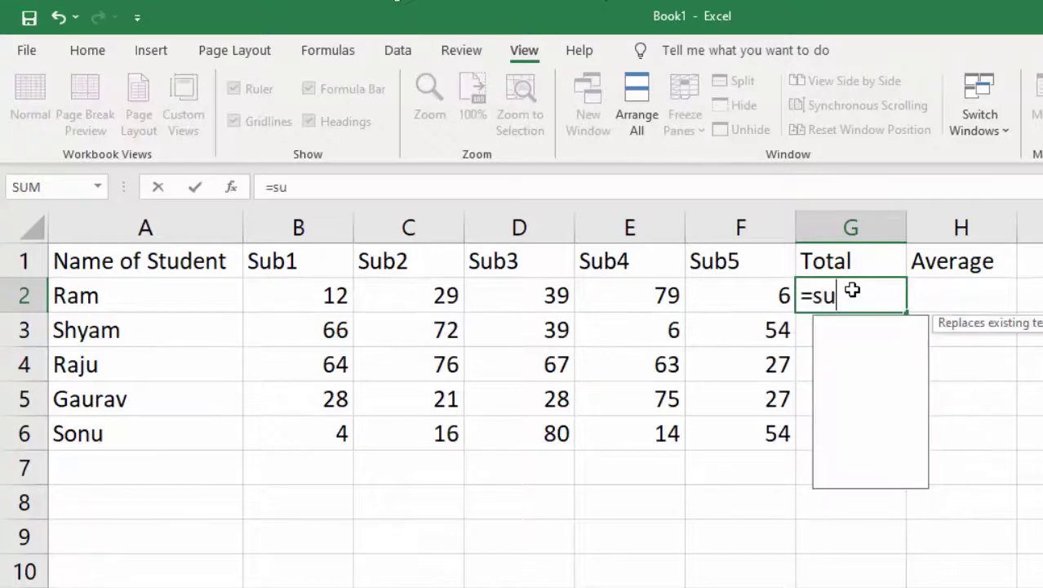
pyautogui.write('m')
pyautogui.press('Tab')
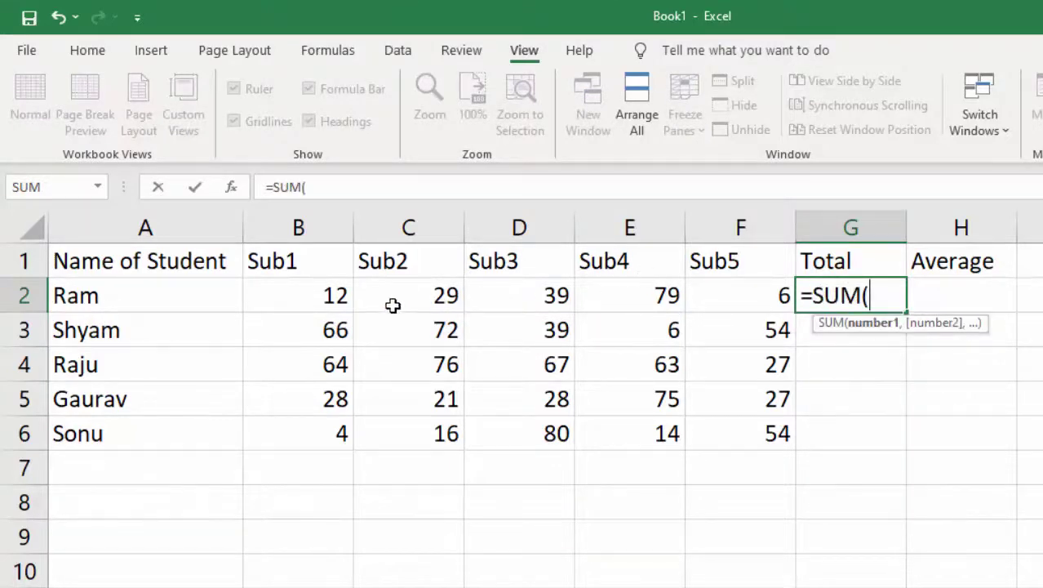
pyautogui.moveTo(336, 296); pyautogui.dragTo(729, 302)
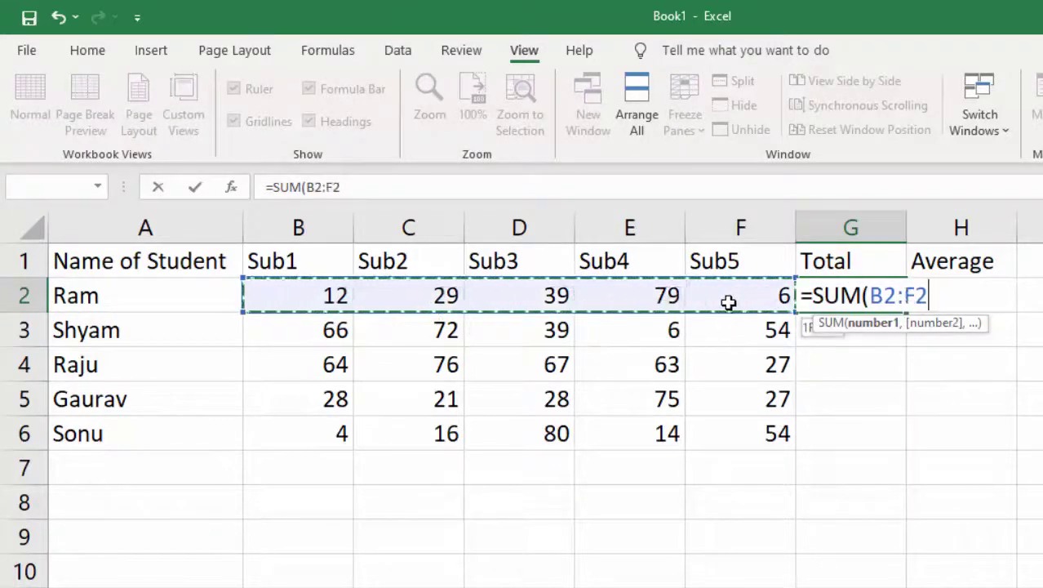
pyautogui.write(')')
pyautogui.press('Return')
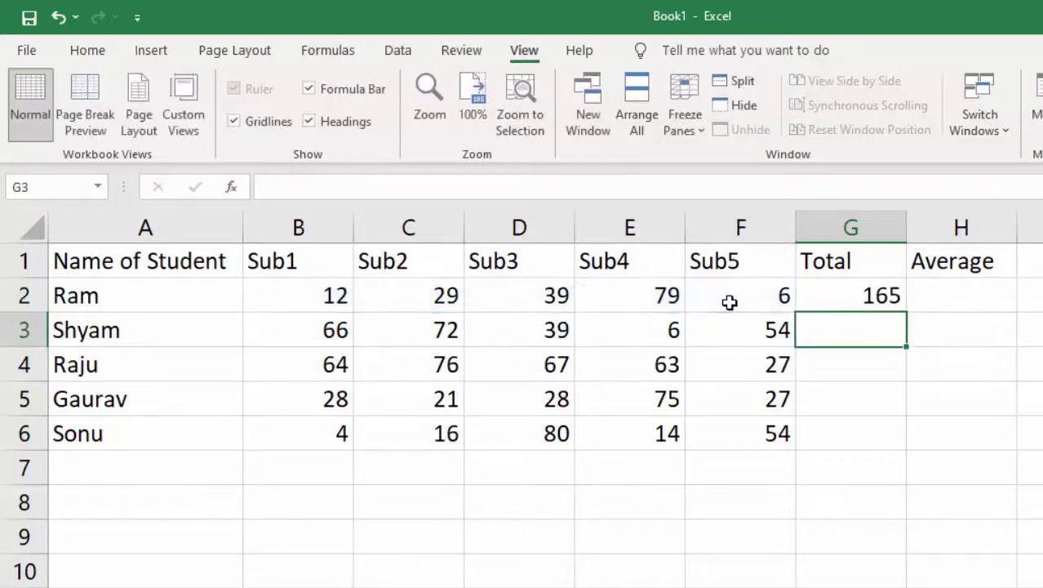
pyautogui.click(888, 305)
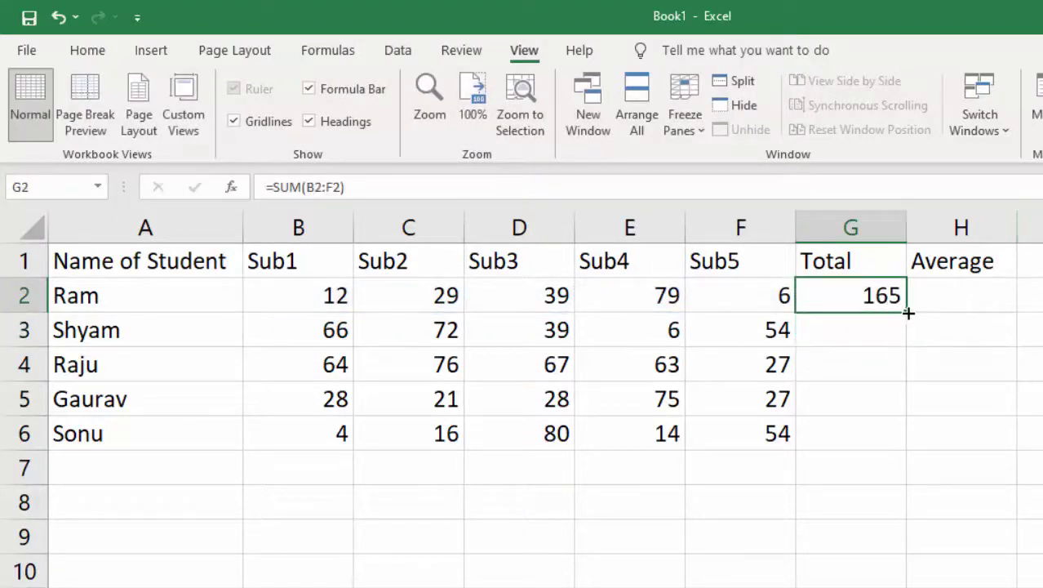
pyautogui.doubleClick(908, 312)
# - Enter =AVERAGE(B2:F2) in H2 and fill it down to H6
pyautogui.click(966, 300)
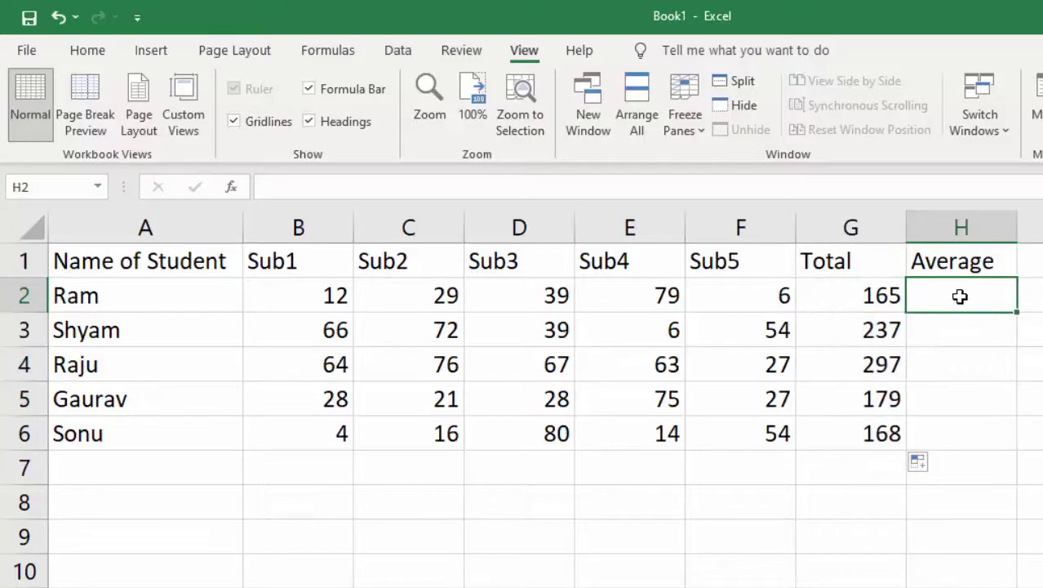
pyautogui.write('=av')
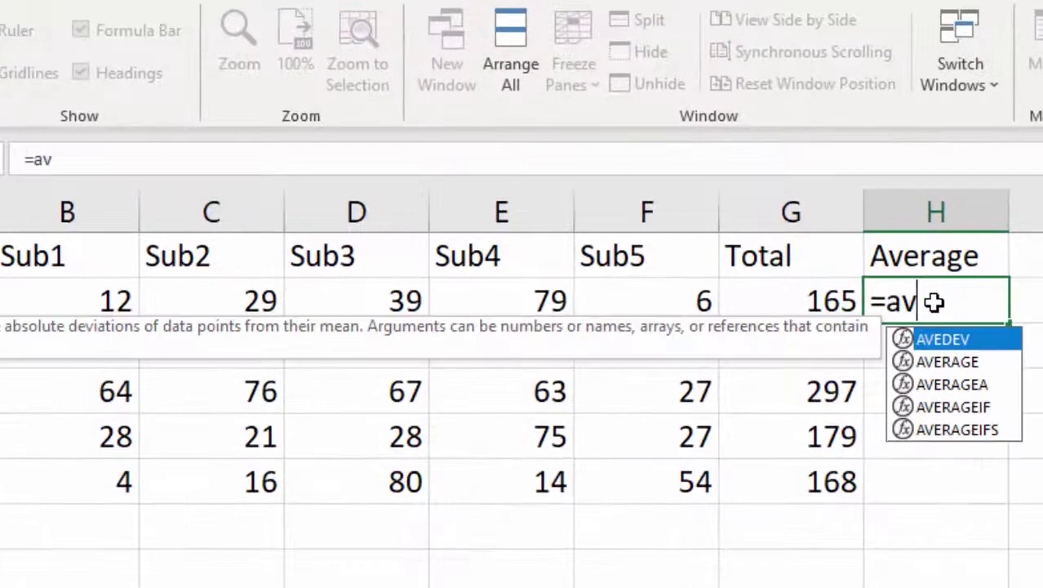
pyautogui.write('era')
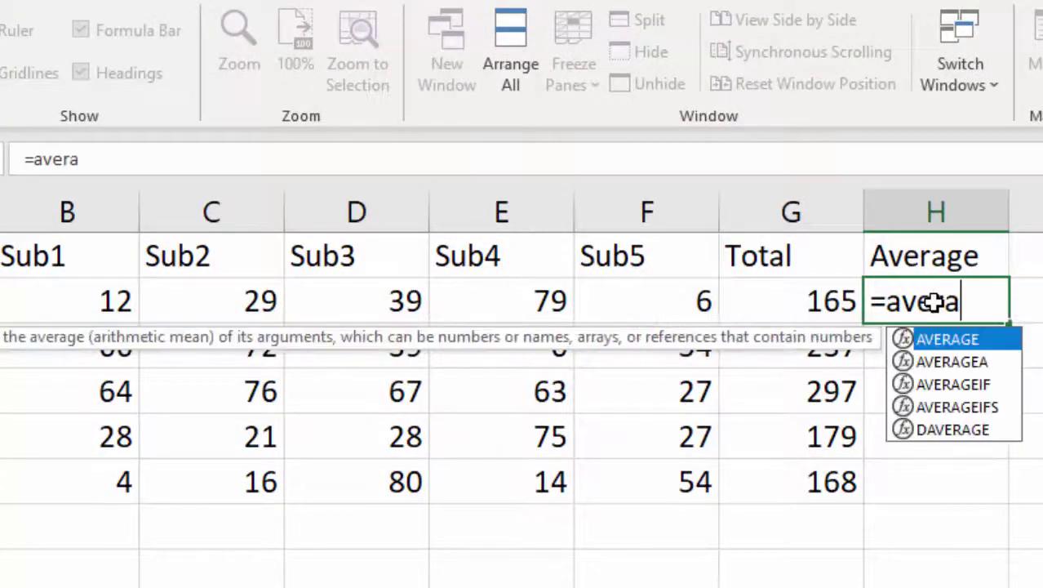
pyautogui.press('Tab')
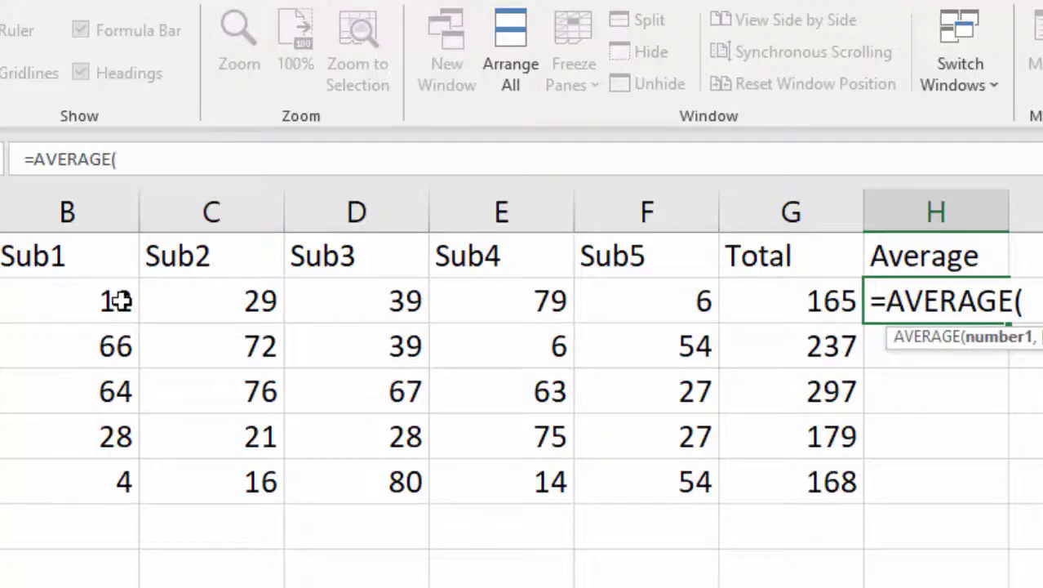
pyautogui.moveTo(120, 301); pyautogui.dragTo(613, 307)
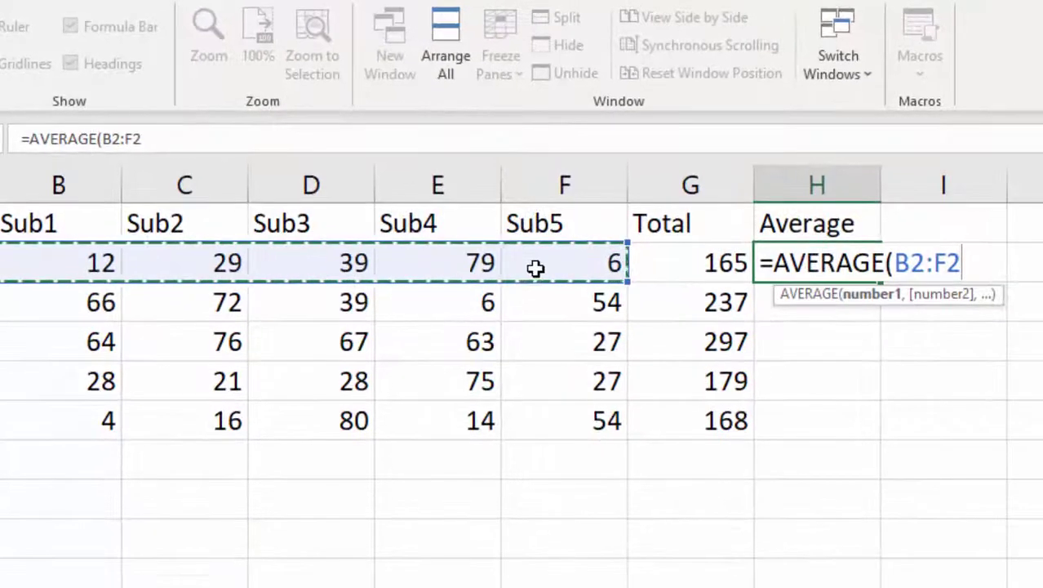
pyautogui.hotkey('ctrl', 'Return')
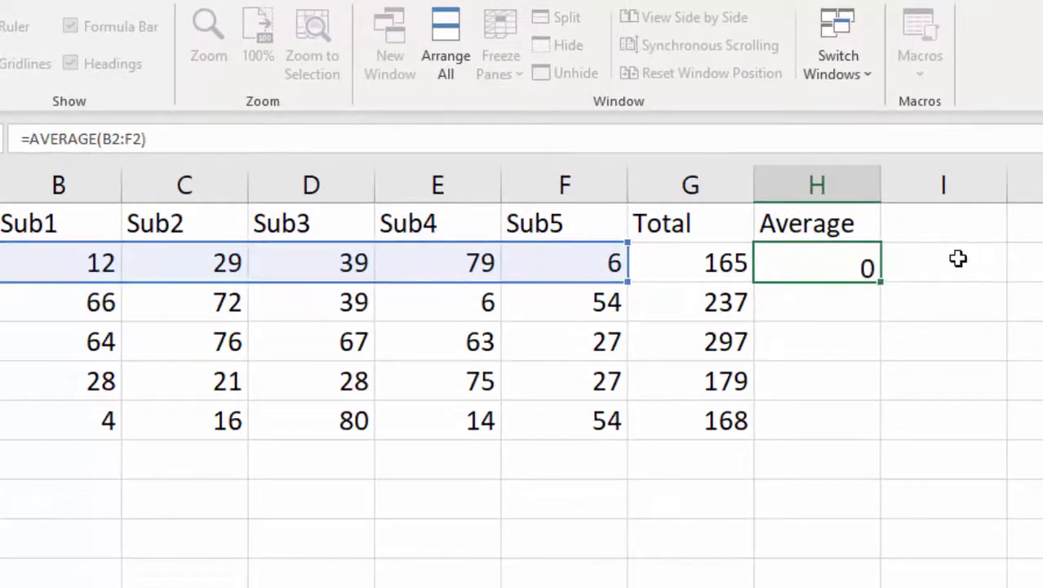
pyautogui.press('Return')
pyautogui.click(833, 258)
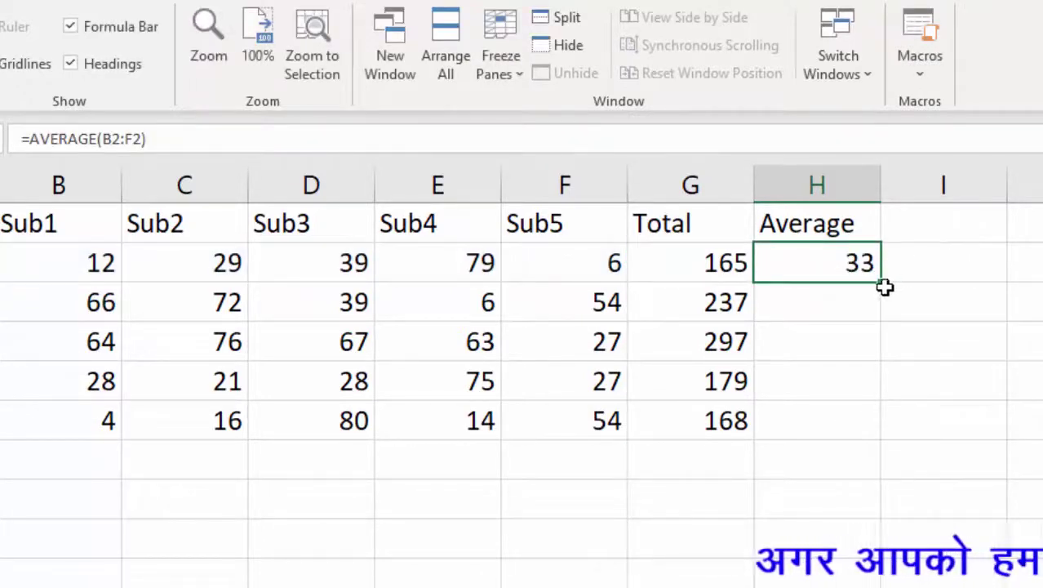
pyautogui.doubleClick(881, 287)
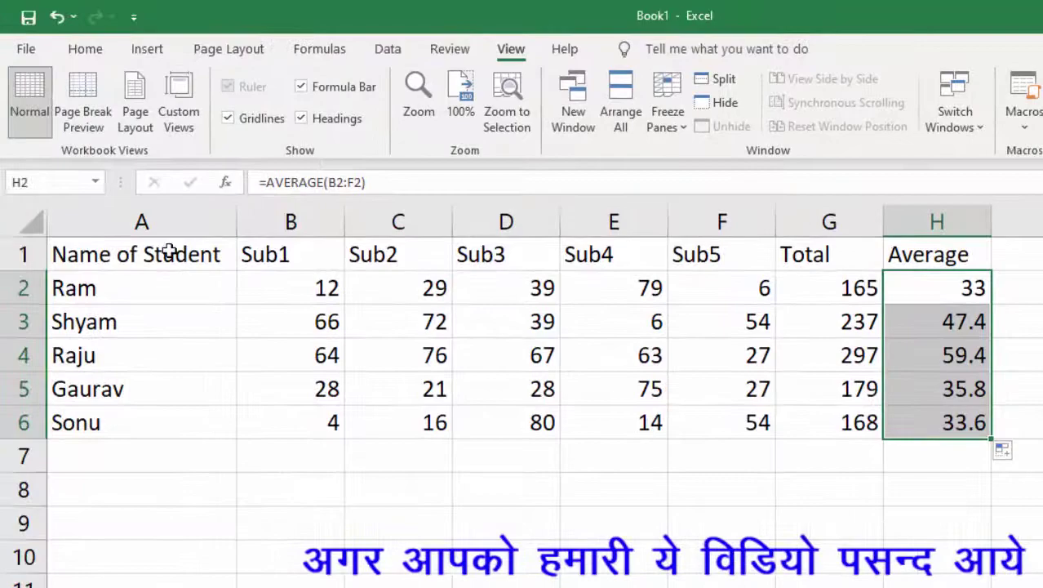
# - Apply All Borders to the marks table A1:H6
pyautogui.moveTo(147, 257); pyautogui.dragTo(955, 420)
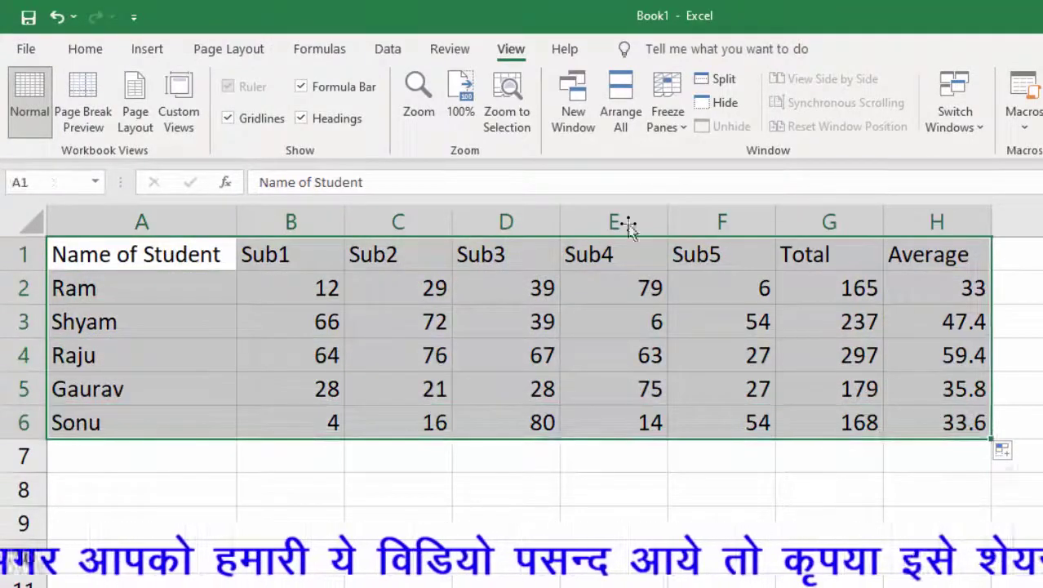
pyautogui.click(88, 47)
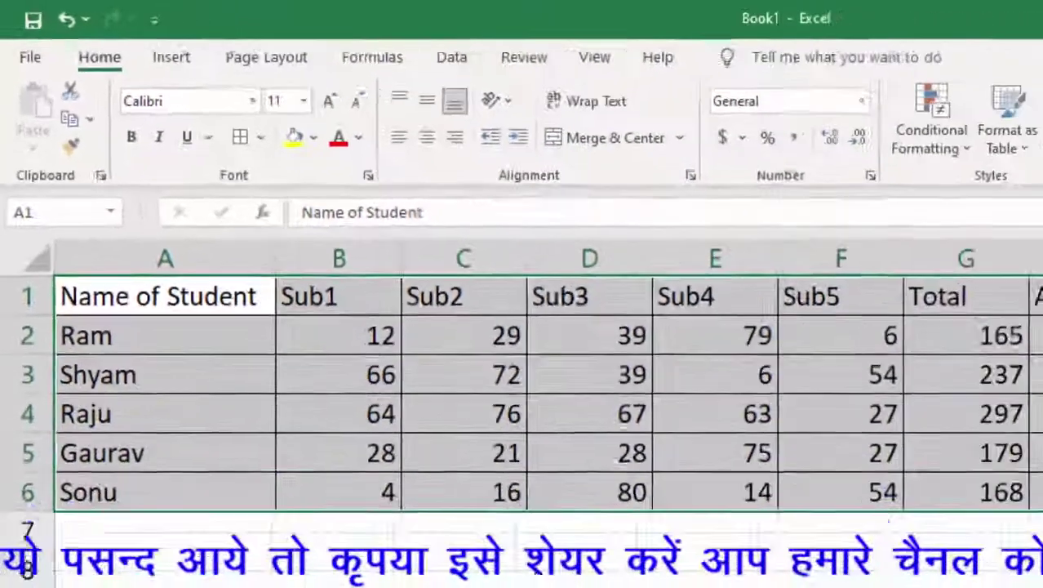
pyautogui.click(477, 493)
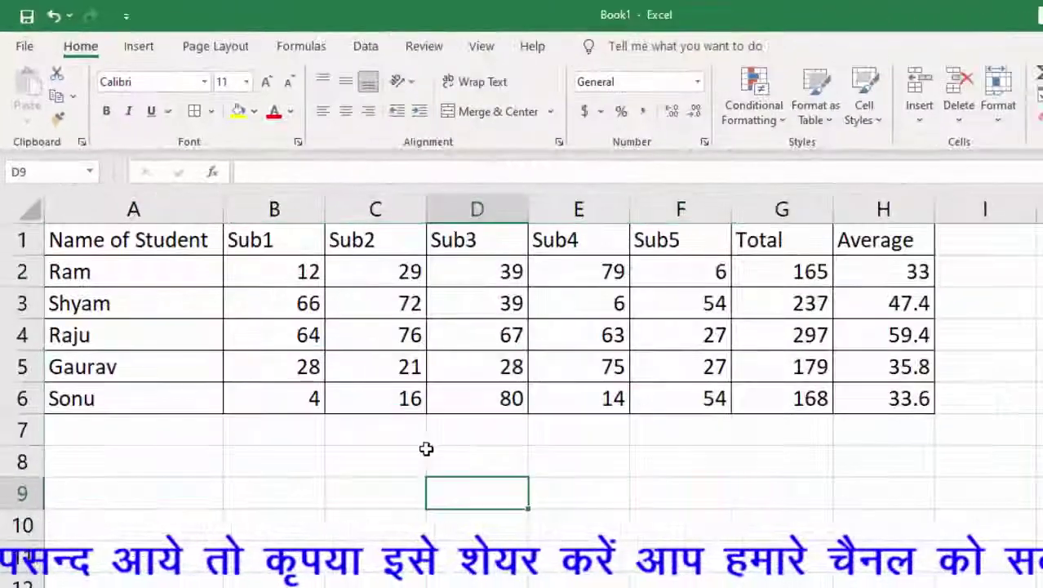
# - Fill the header row A1:H1 with yellow
pyautogui.moveTo(139, 240); pyautogui.dragTo(847, 239)
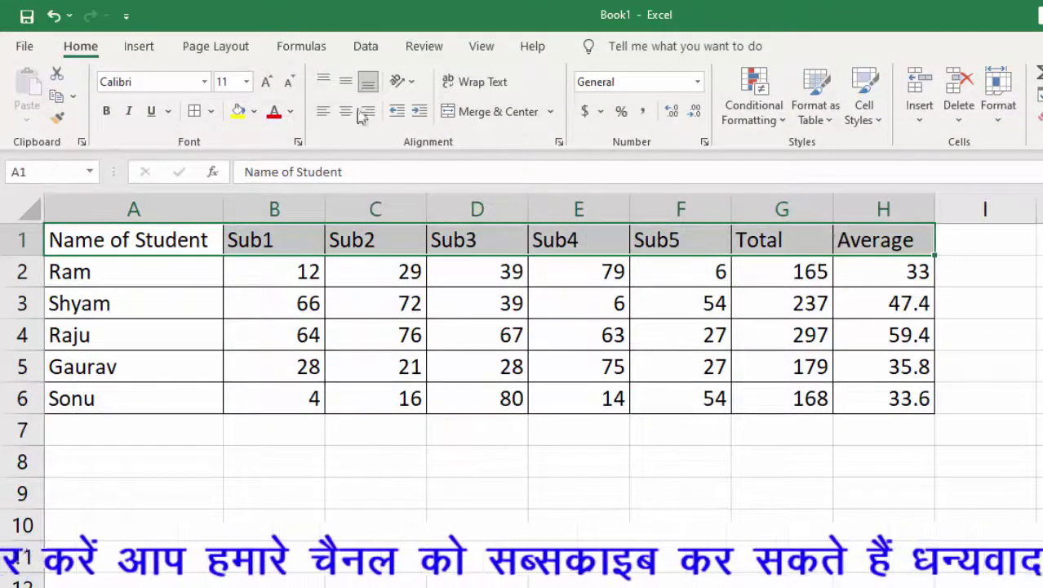
pyautogui.click(239, 112)
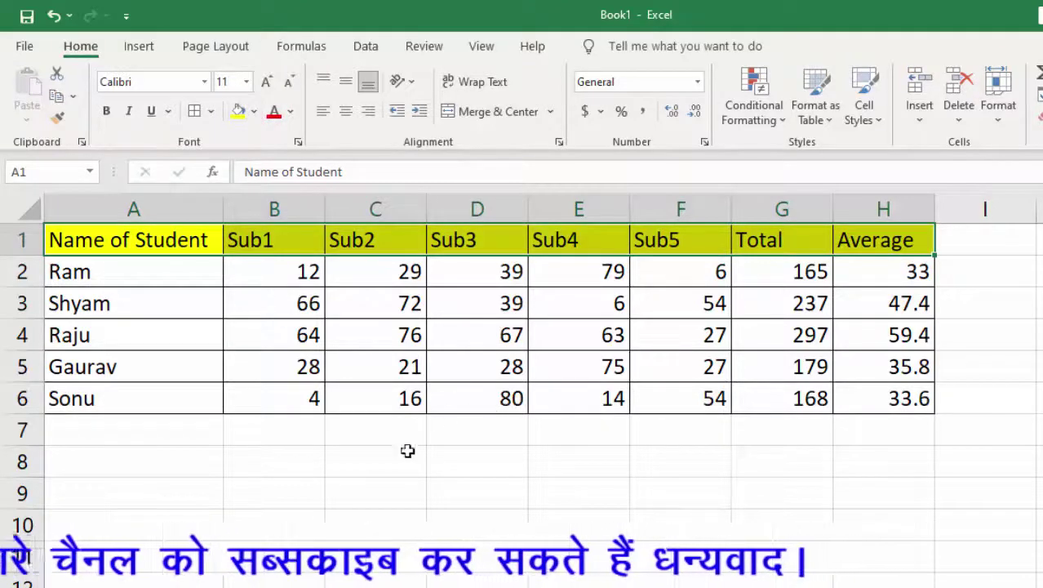
pyautogui.click(384, 490)
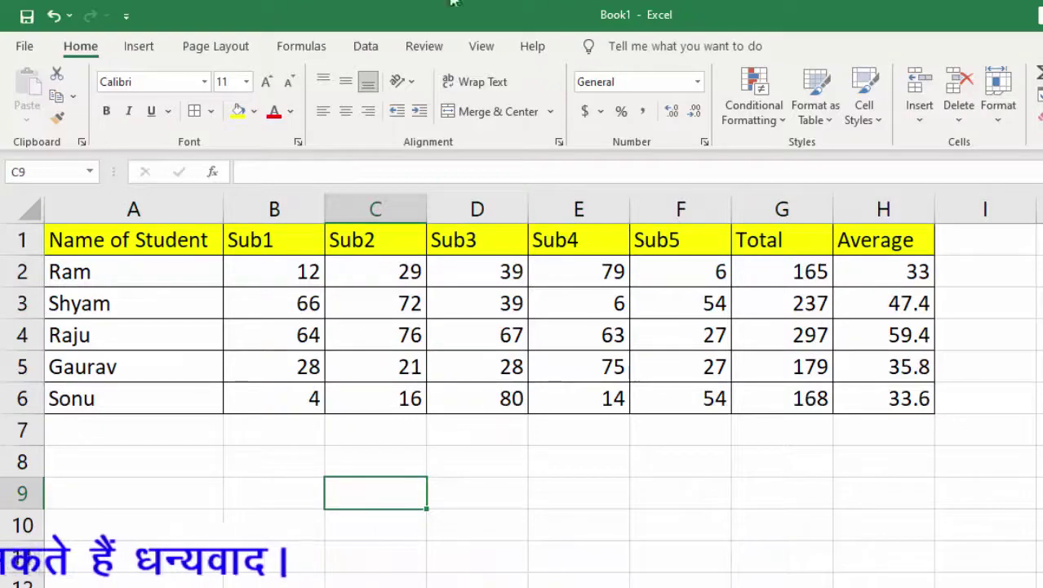
# - Stop recording Macro1 from View > Macros
pyautogui.click(477, 47)
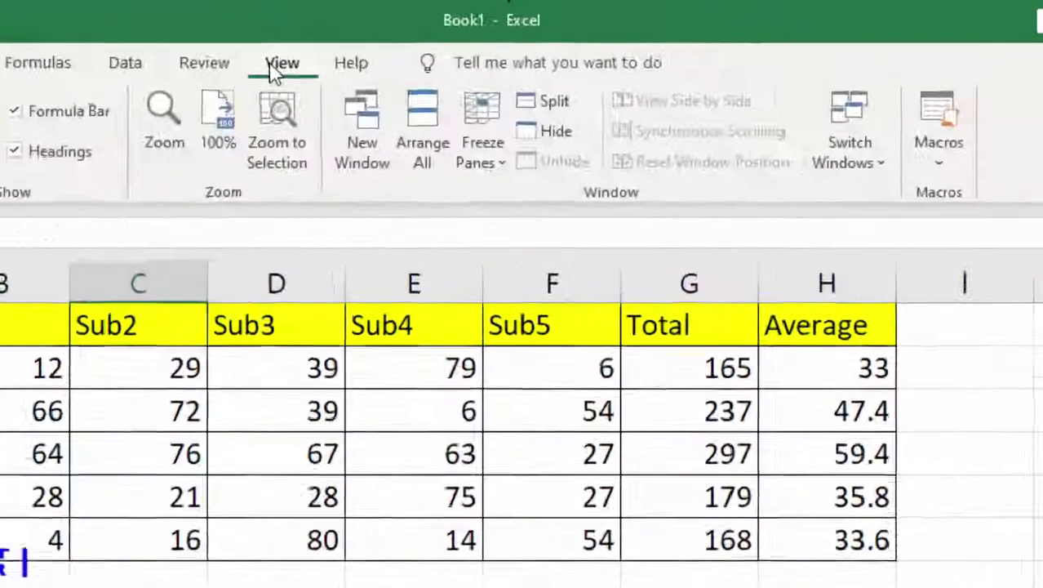
pyautogui.click(967, 112)
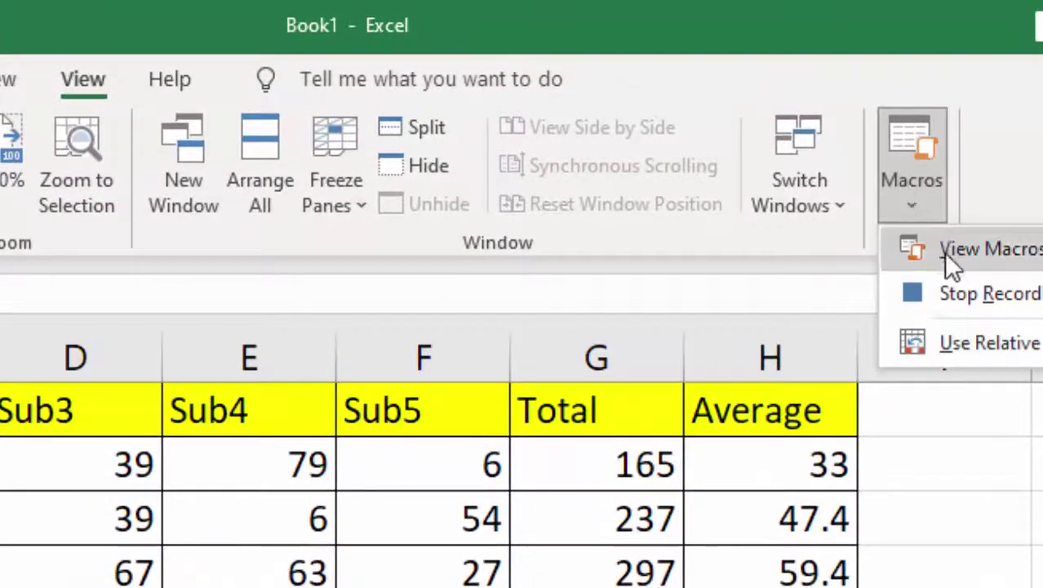
pyautogui.click(952, 295)
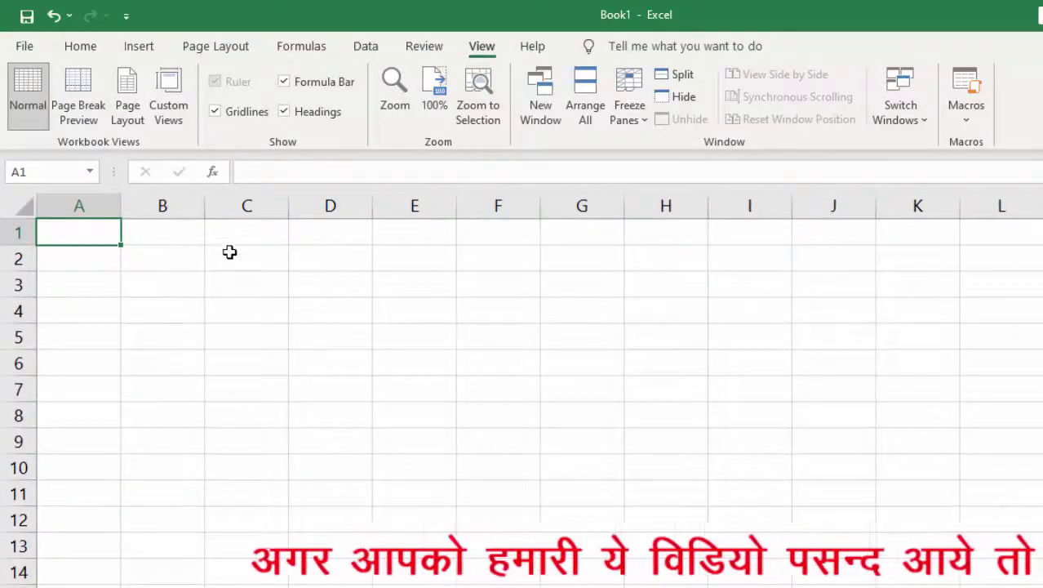
# - Run Macro1 from the macro list to rebuild the formatted marks table
pyautogui.click(966, 106)
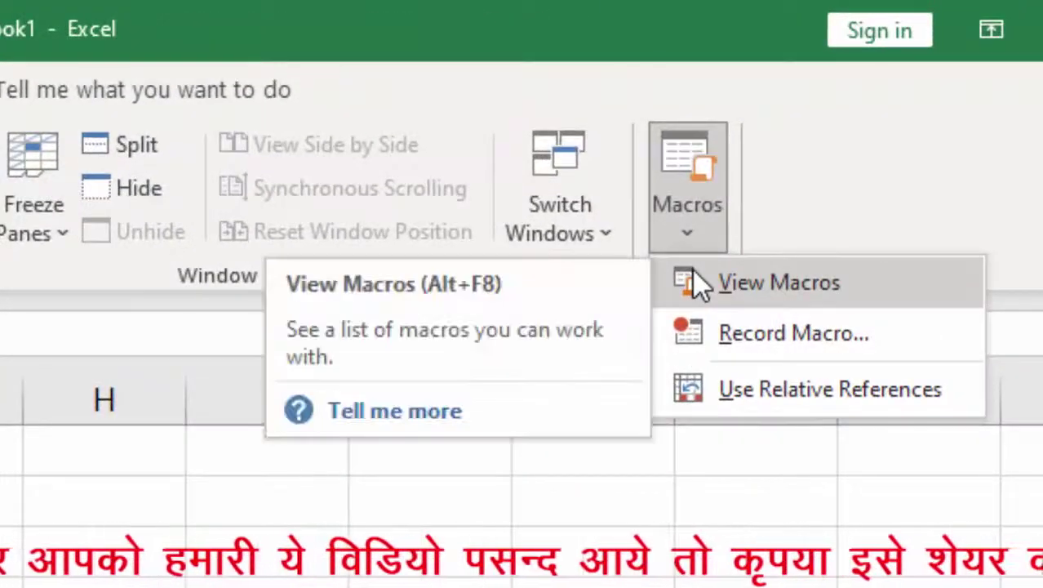
pyautogui.click(695, 277)
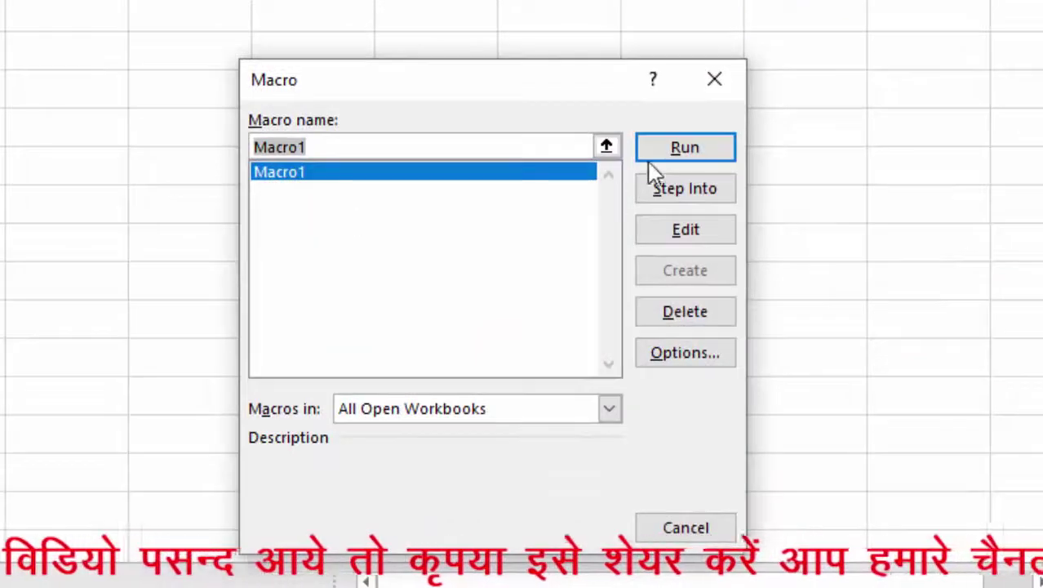
pyautogui.click(674, 155)
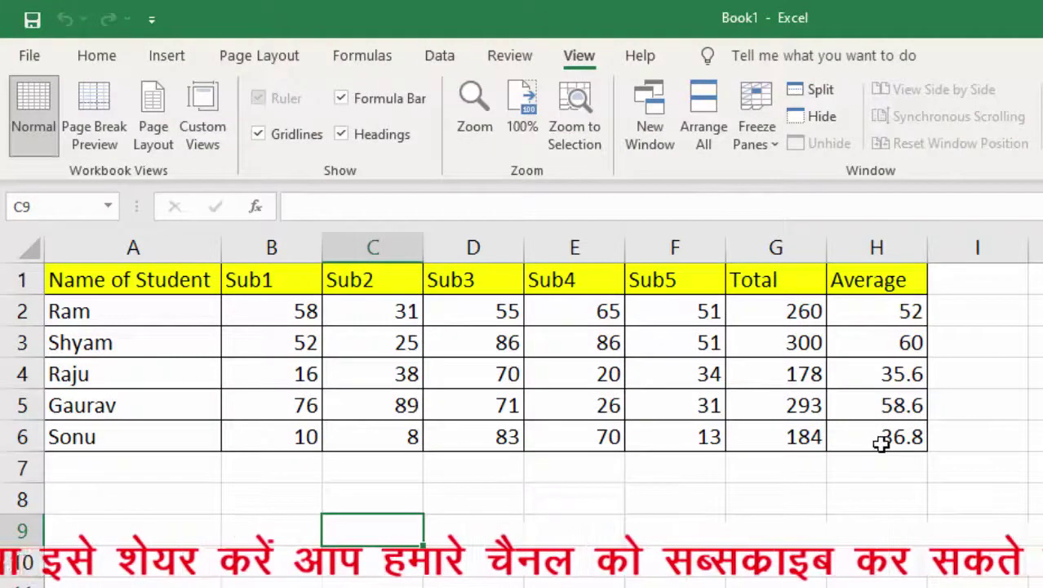
pyautogui.click(884, 315)
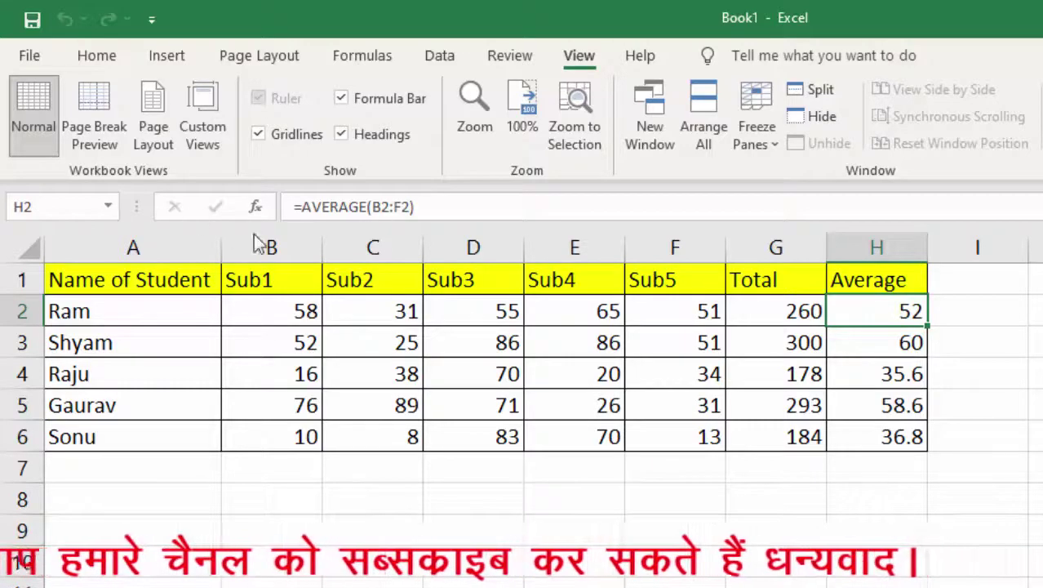
pyautogui.press('F2')
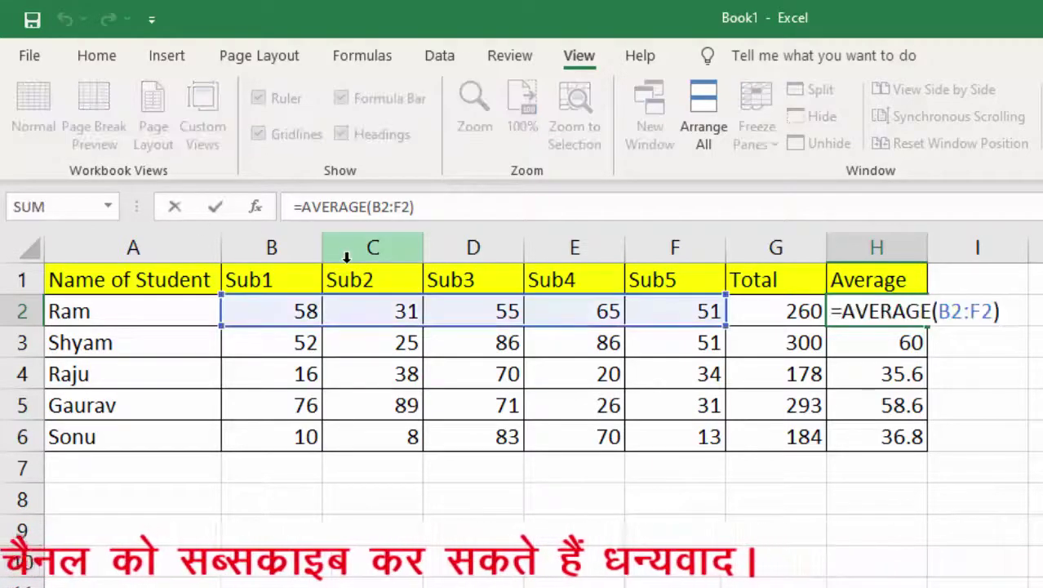
pyautogui.press('Return')
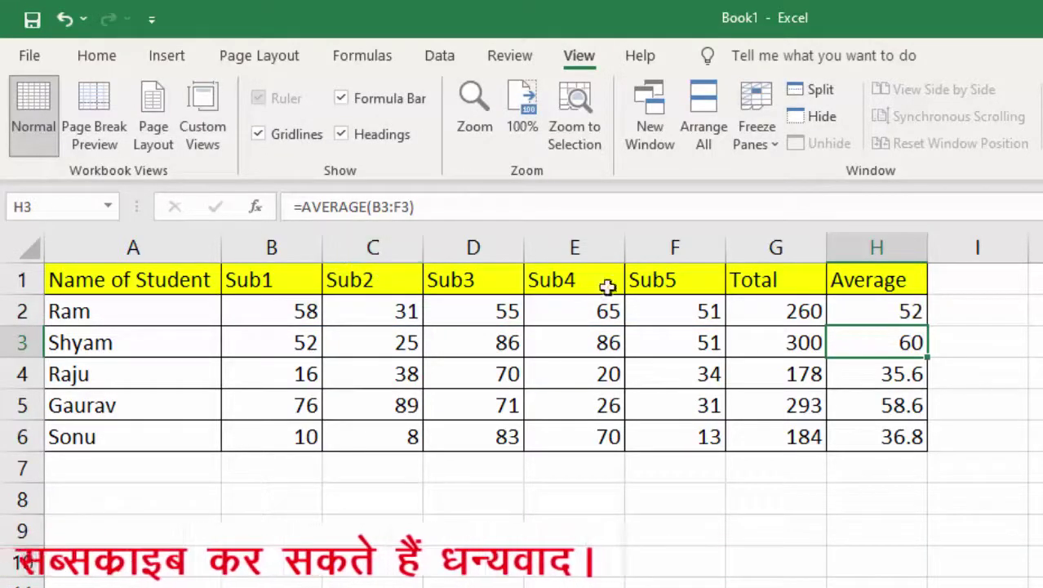
pyautogui.click(782, 309)
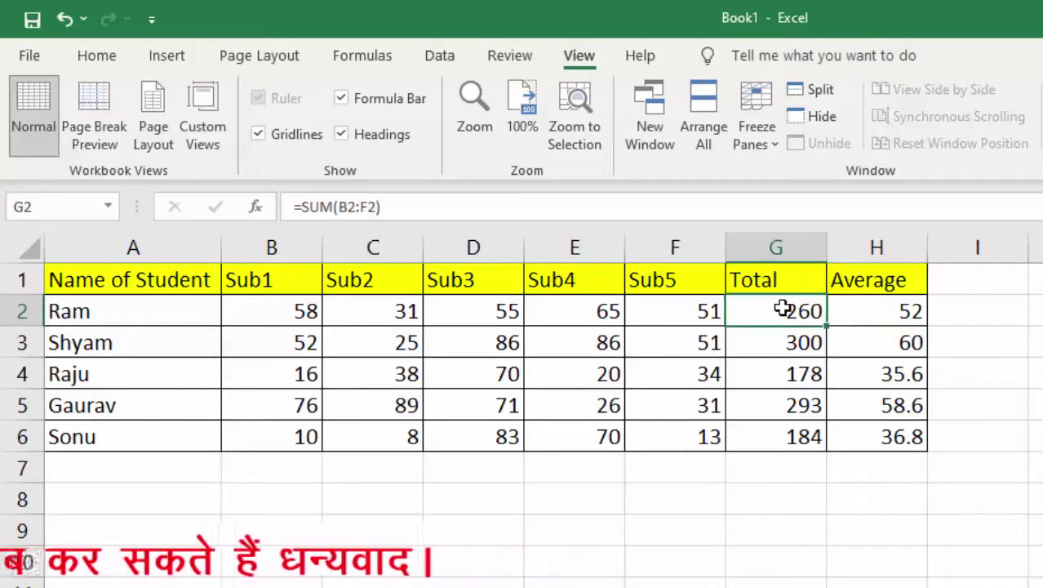
pyautogui.press('F2')
pyautogui.press('Return')
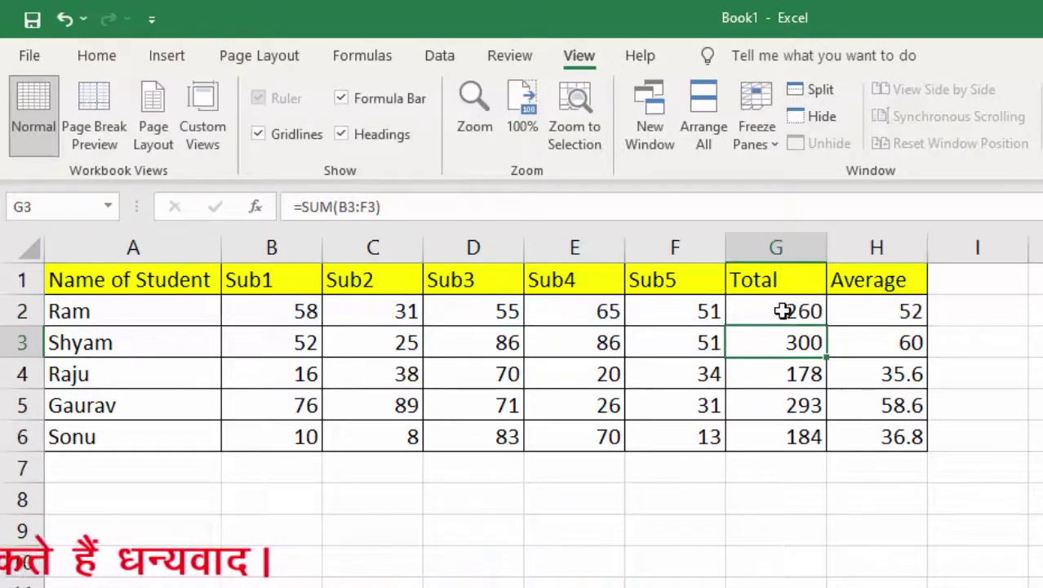